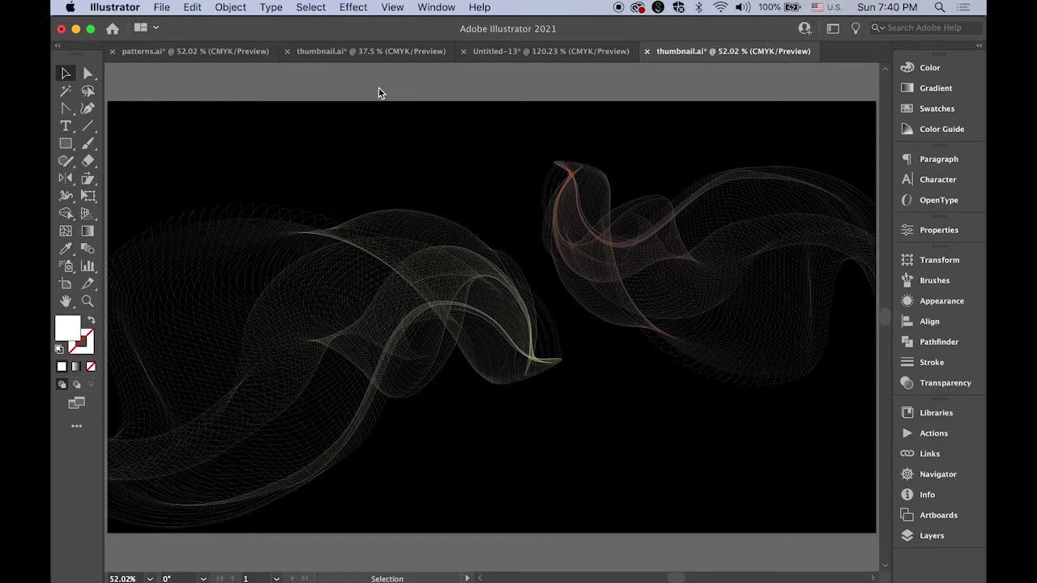
Zoom to the smoke artwork and Option-drag a copy of the black background rectangle rightward
key("super+space")
left_click_drag(418, 261, 570, 263)
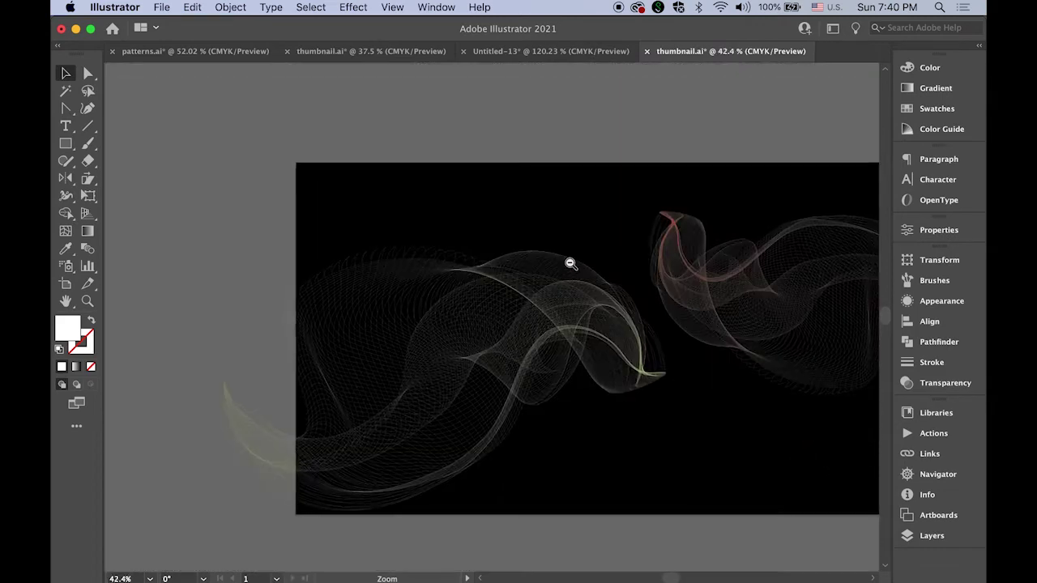
left_click_drag(662, 322, 341, 296)
left_click(250, 220)
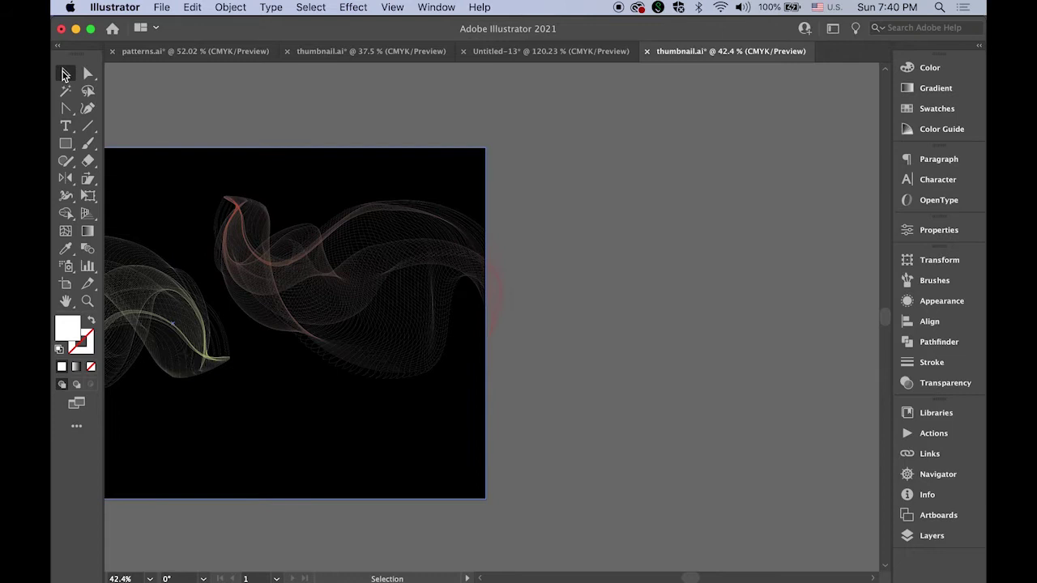
left_click(299, 440)
left_click(372, 427)
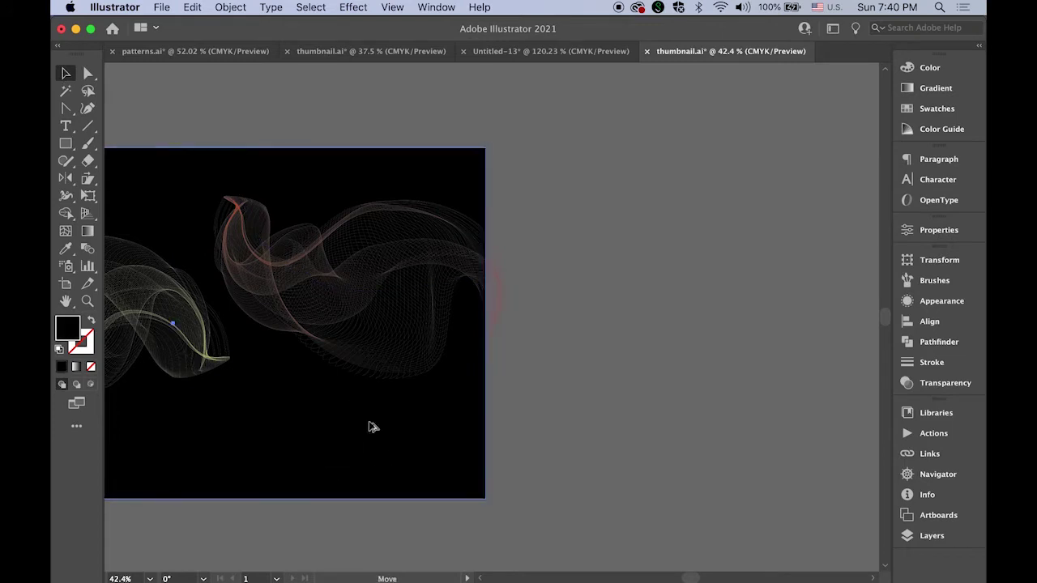
left_click_drag(372, 427, 417, 385)
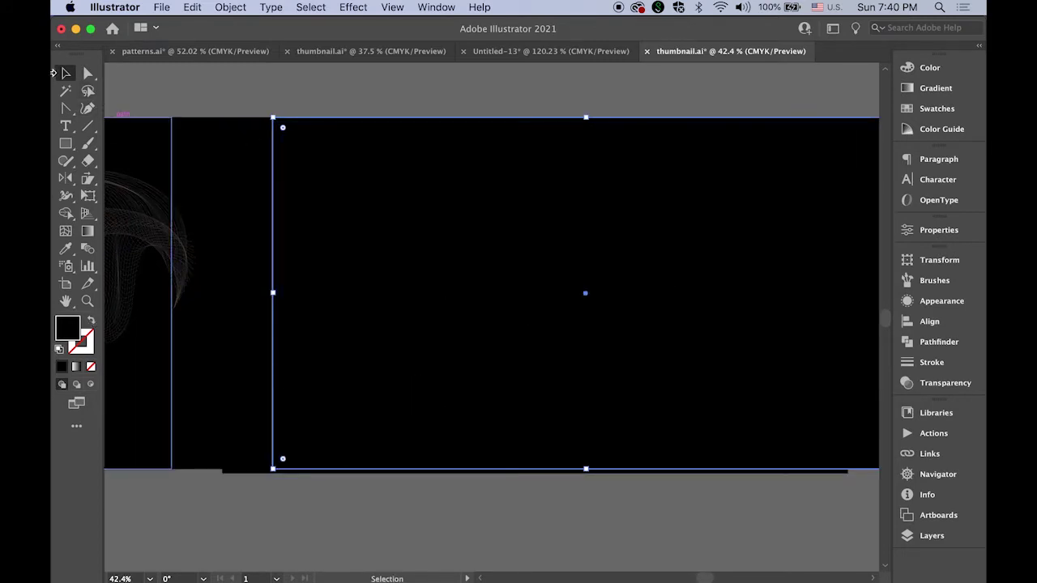
Draw a white-stroked, unfilled diagonal line across the new black rectangle
left_click(169, 86)
left_click(88, 126)
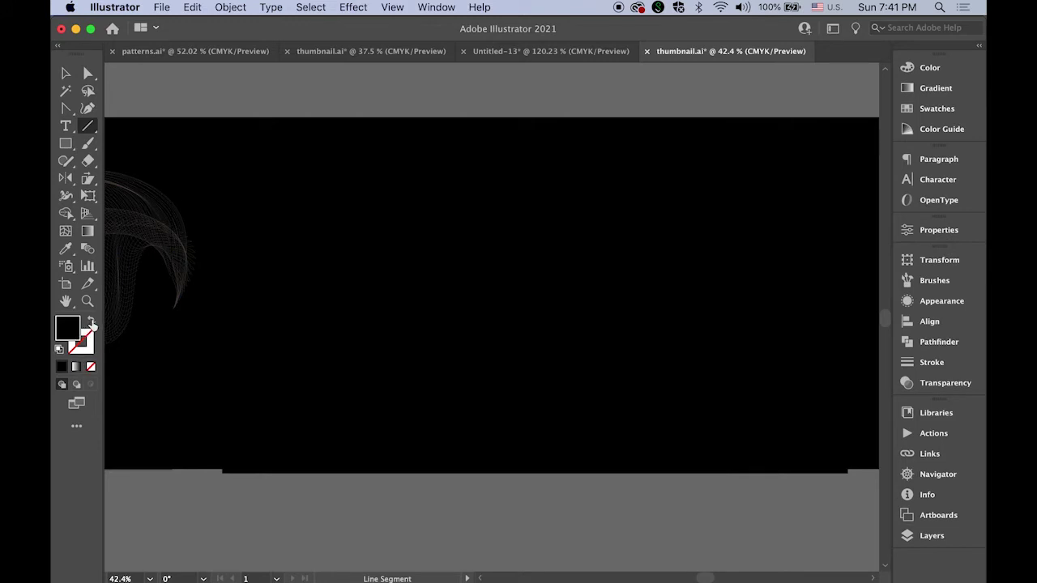
left_click(93, 323)
left_click(81, 341)
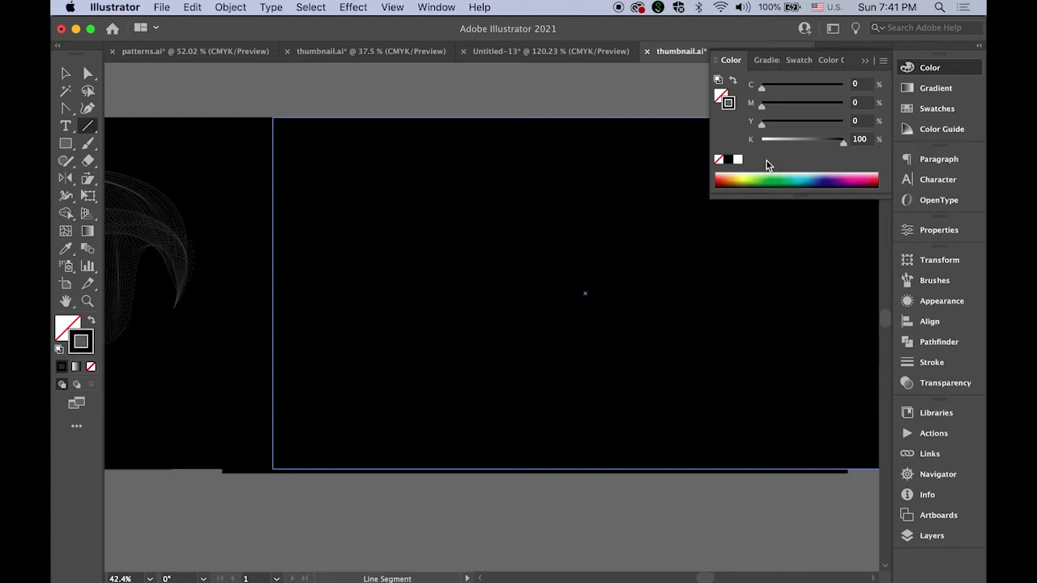
left_click(737, 159)
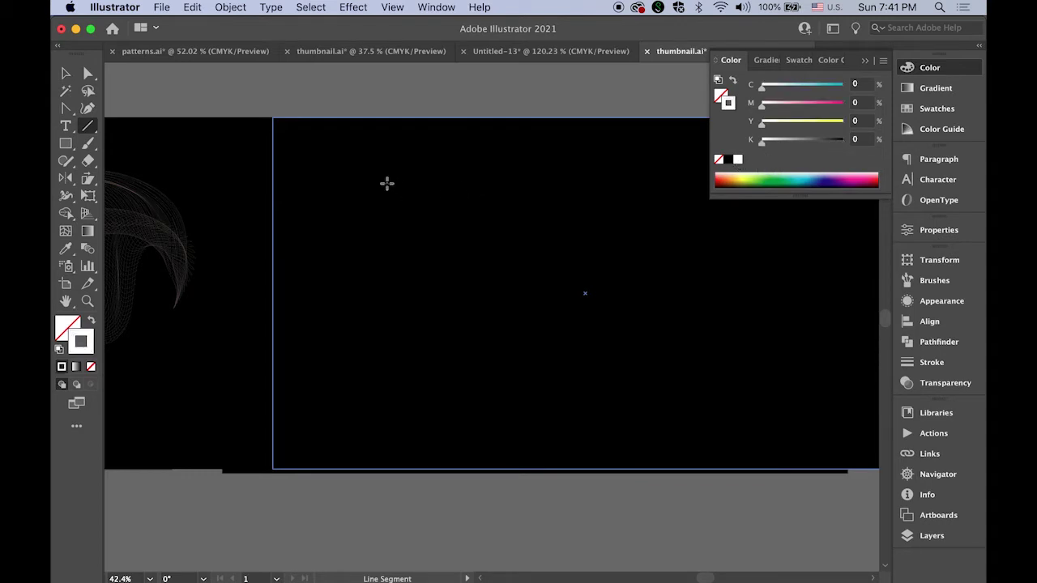
left_click_drag(386, 183, 760, 357)
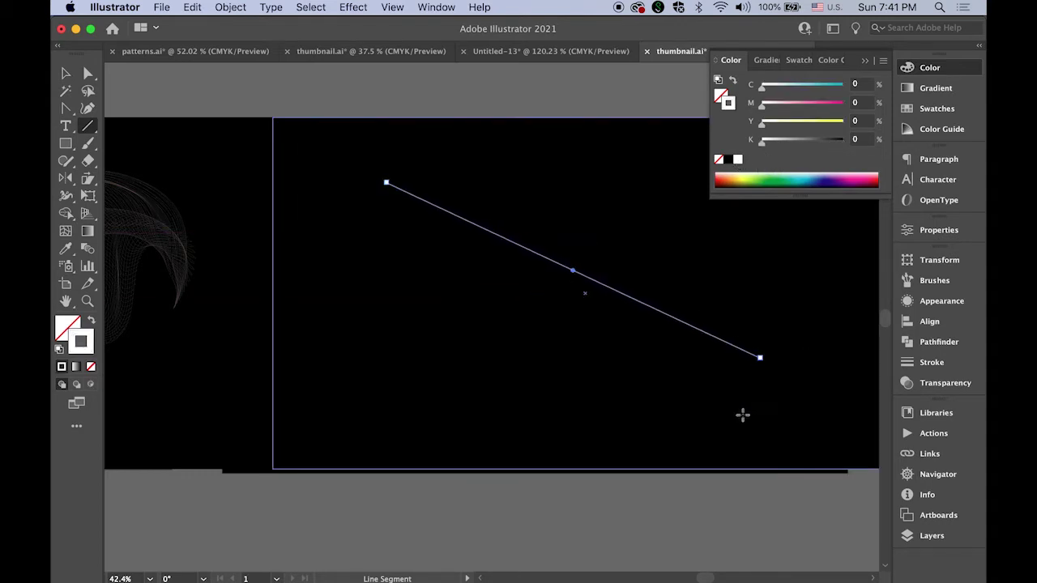
Apply the smoke art brush from the Brushes panel to the white line
key("v")
left_click(230, 93)
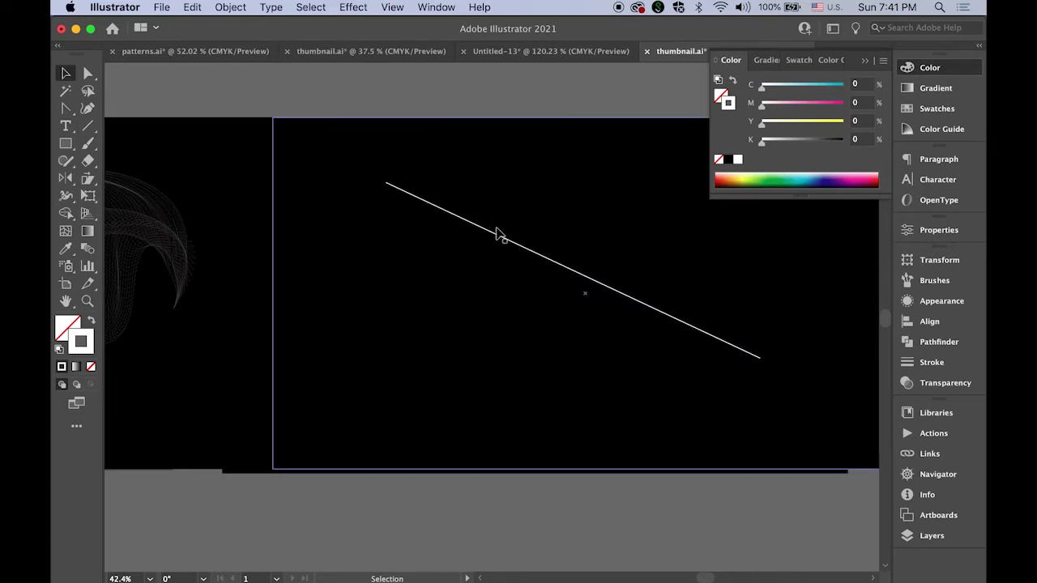
left_click(500, 234)
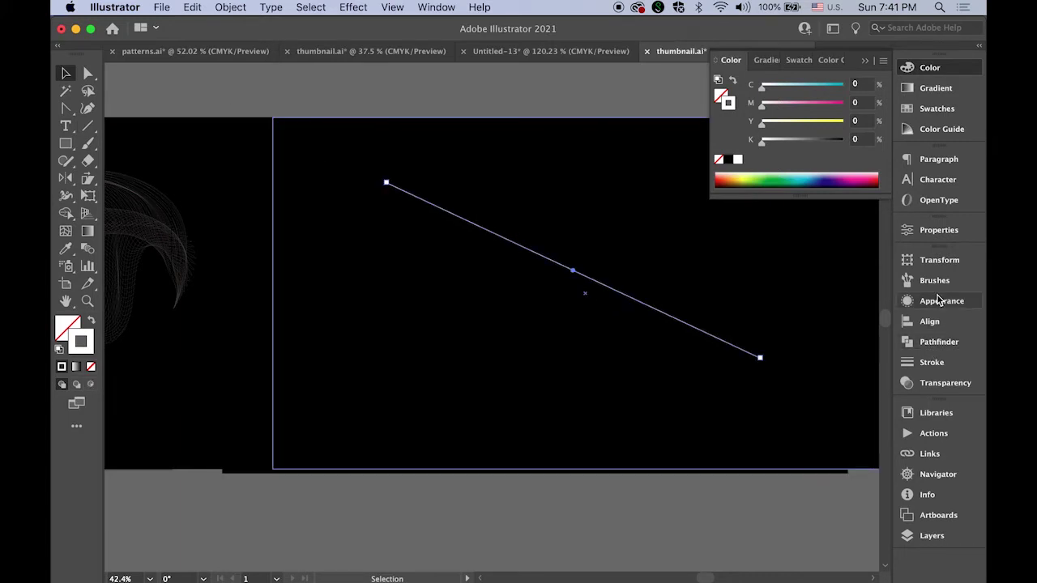
left_click(934, 280)
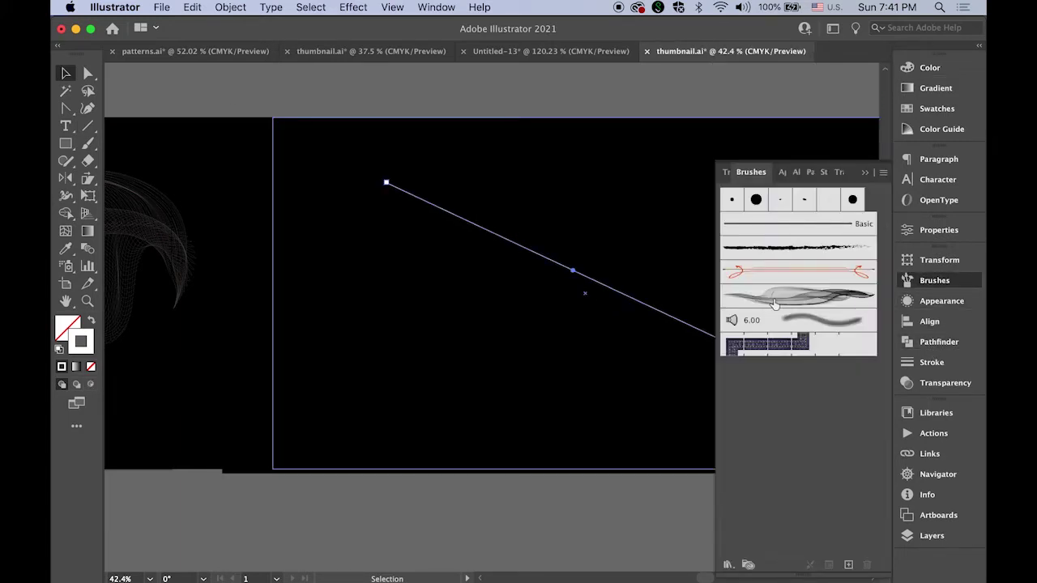
left_click(794, 298)
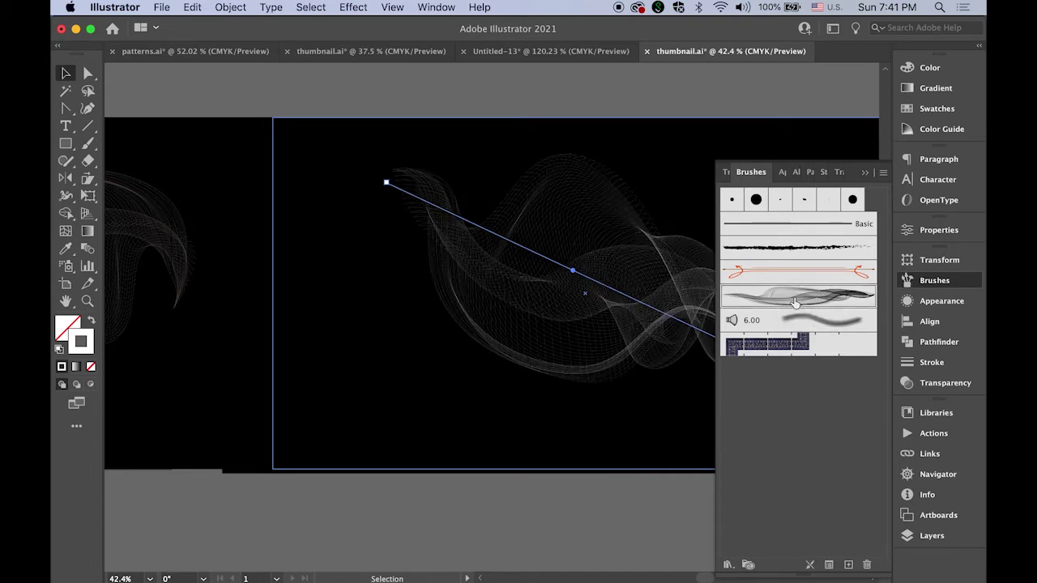
left_click(866, 172)
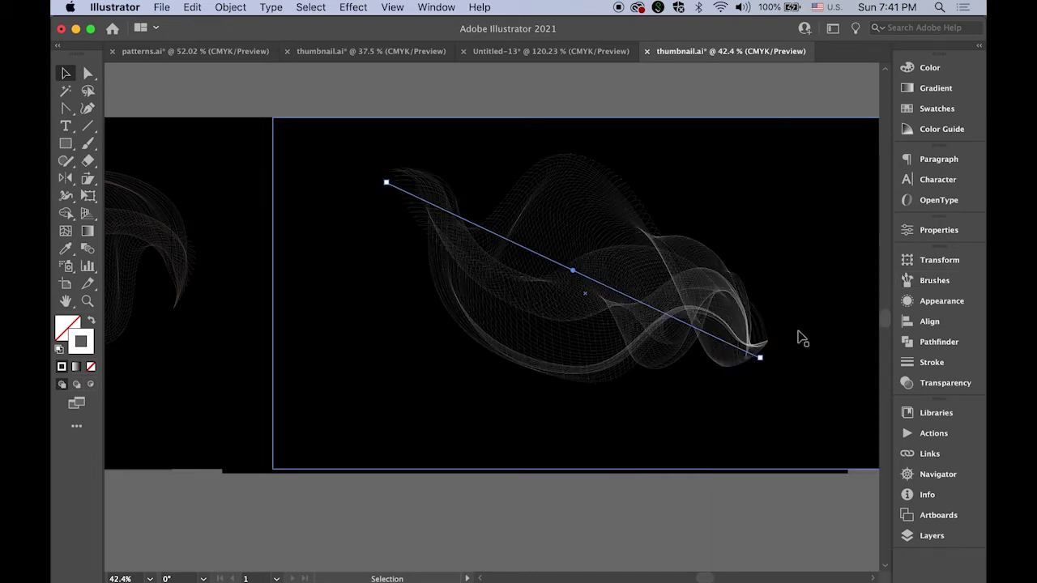
left_click(767, 492)
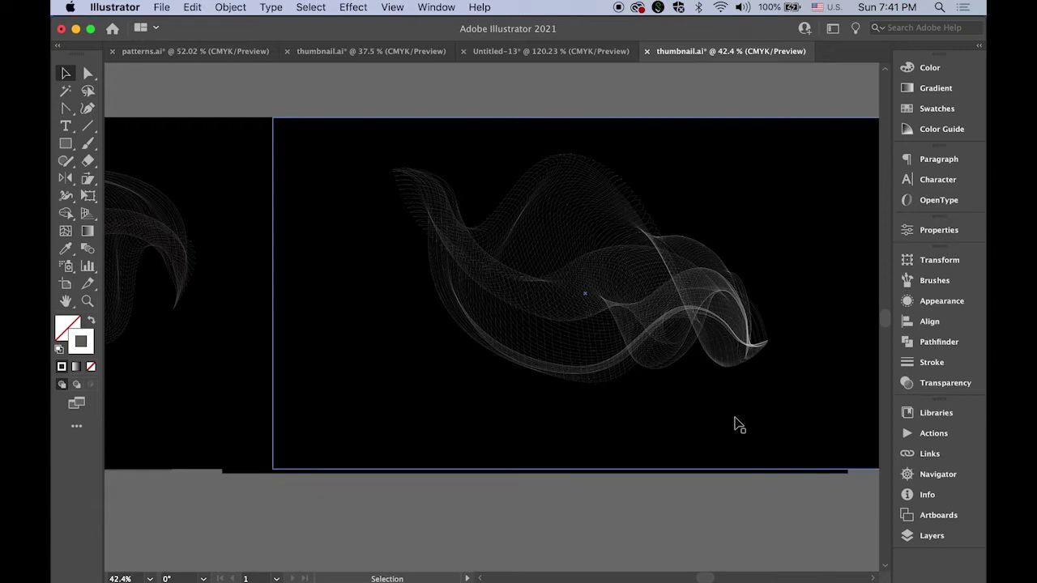
Check the brushed line's stroke weight, leaving it at 1 pt
left_click_drag(486, 332, 426, 326)
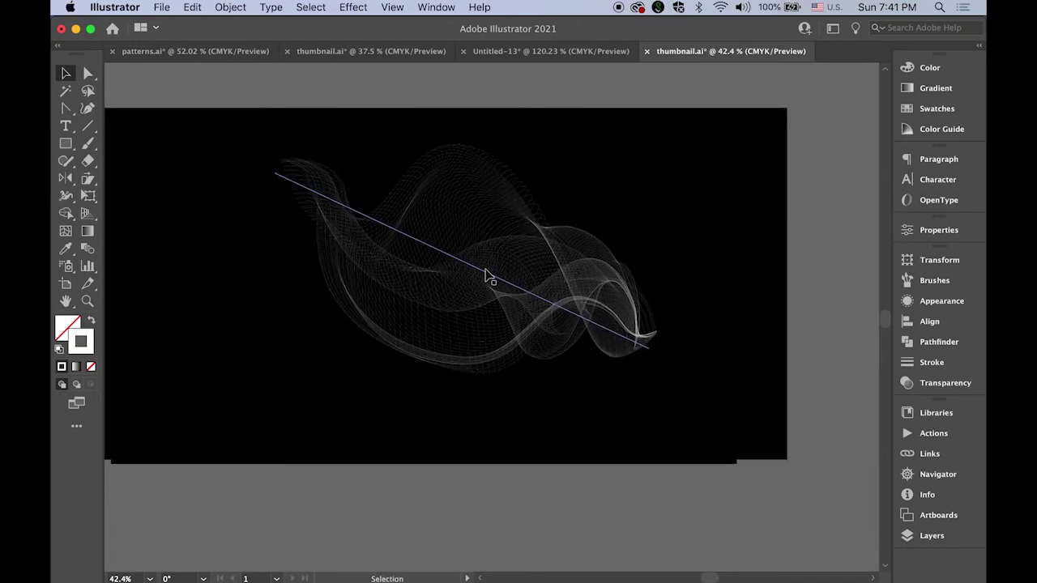
left_click(595, 323)
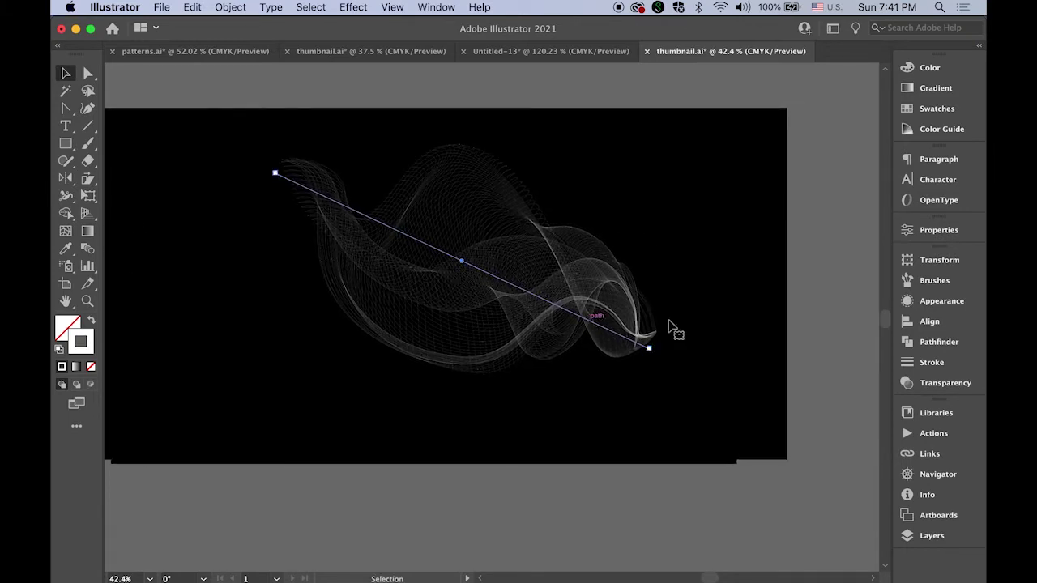
left_click(930, 362)
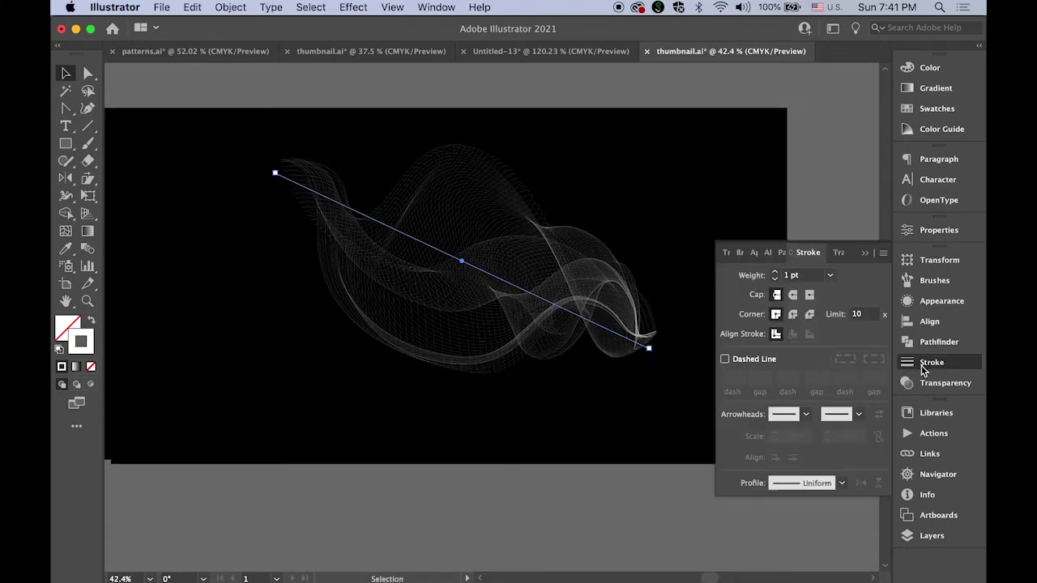
left_click(775, 272)
left_click(774, 279)
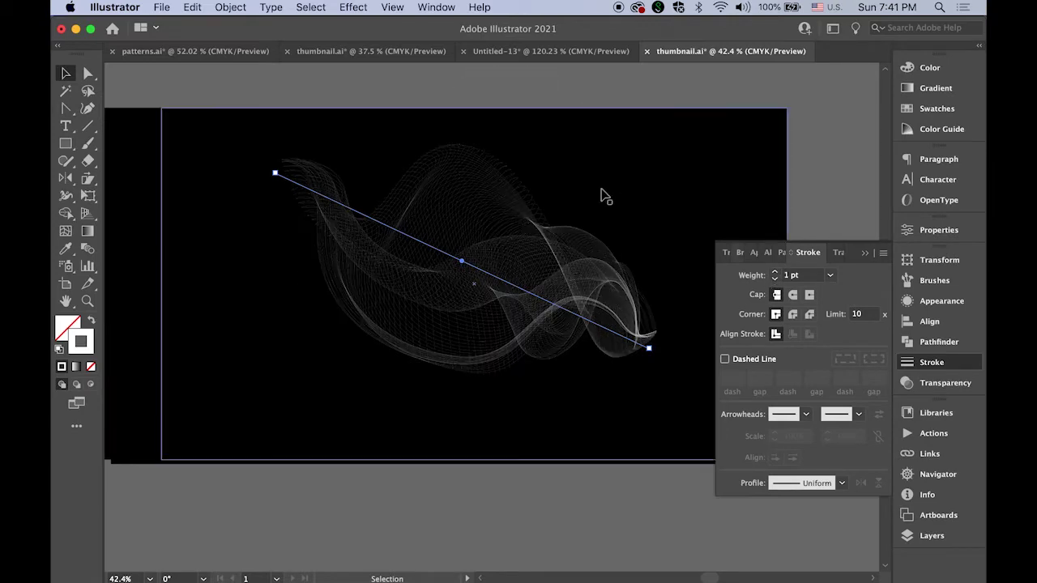
left_click(473, 81)
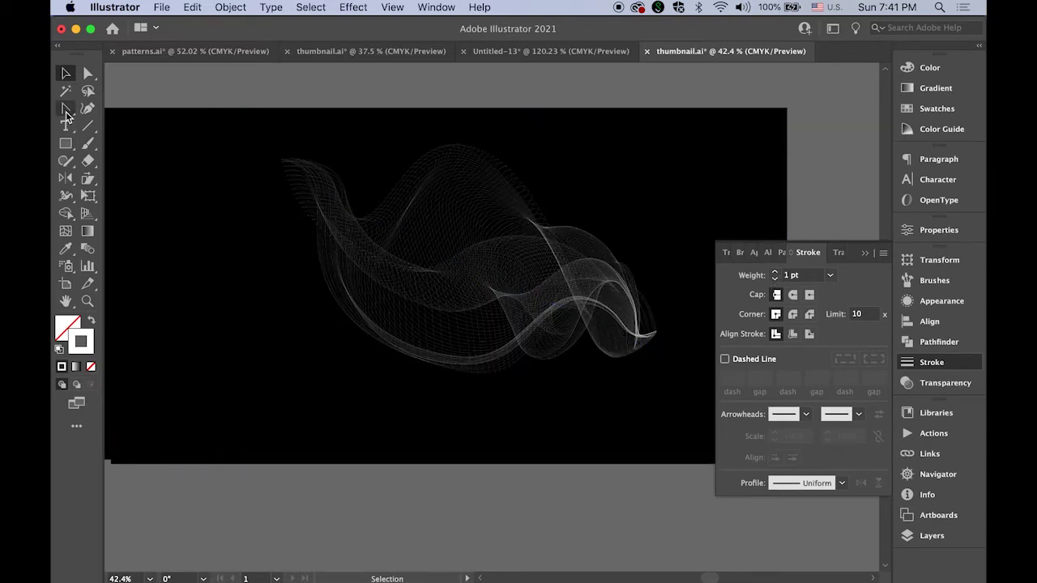
Add a midpoint anchor and pull its handles to bend the line into an S-curve
left_click_drag(66, 113, 98, 122)
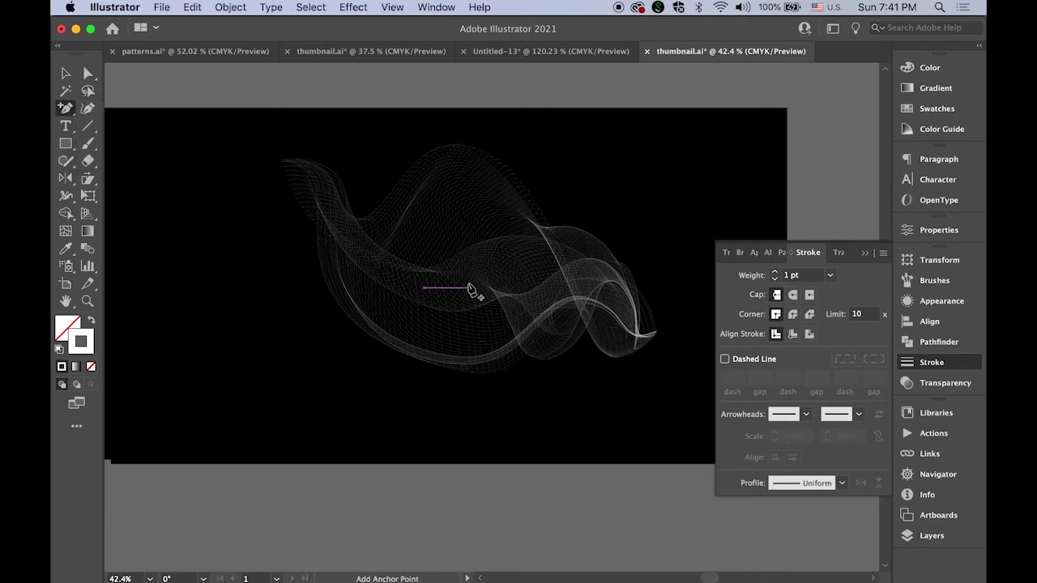
left_click(464, 261)
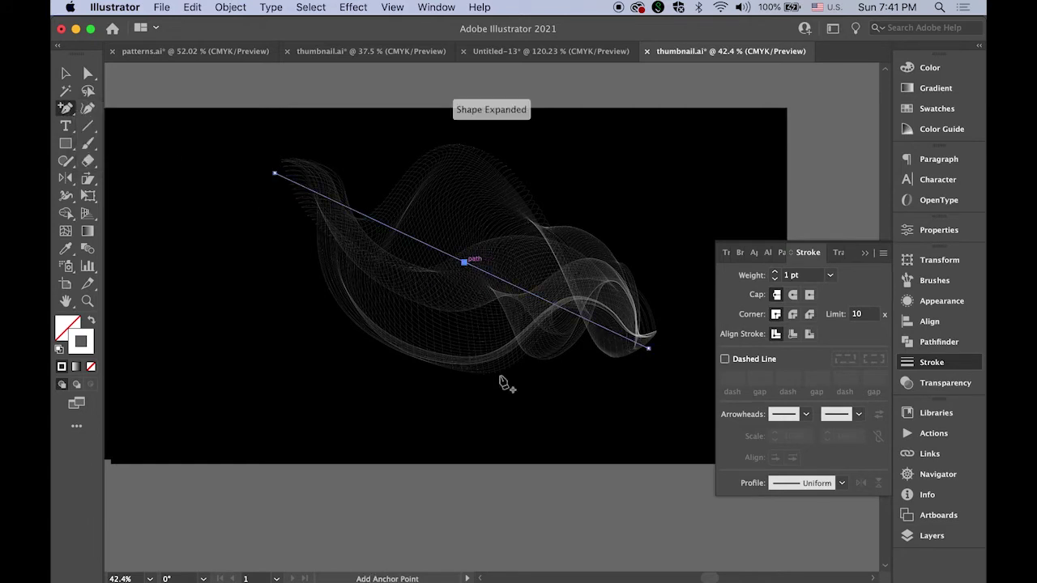
left_click_drag(65, 113, 134, 161)
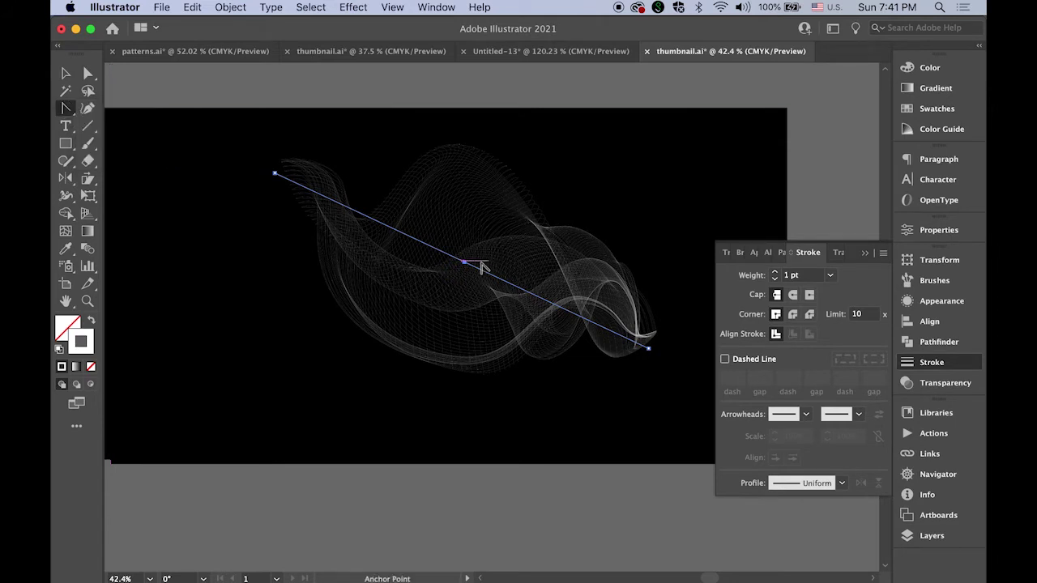
left_click_drag(465, 264, 585, 246)
Try red, cyan and tan swatches on the smoke stroke, settling on yellow
key("v")
left_click(185, 95)
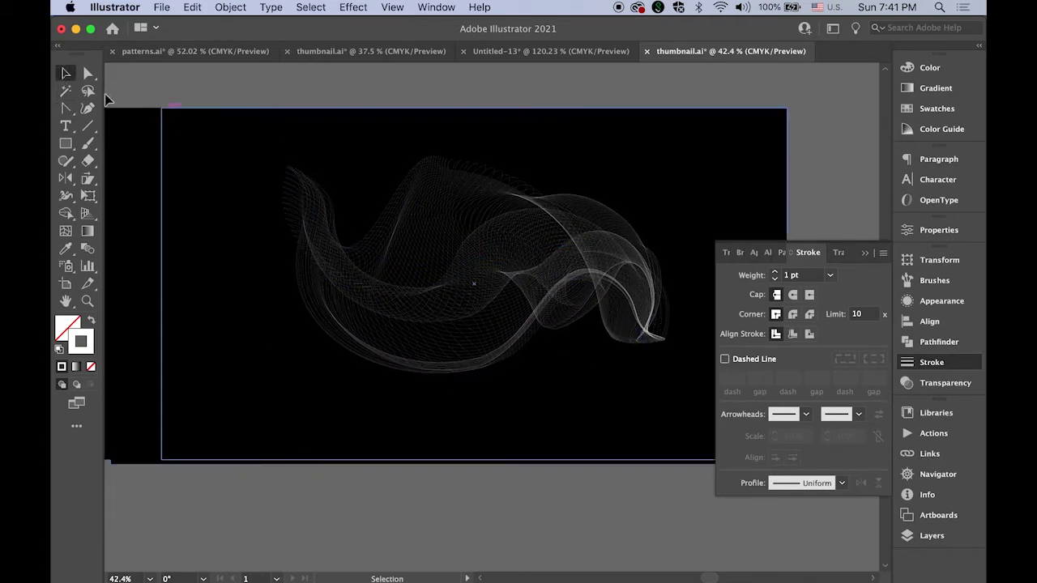
left_click(604, 259)
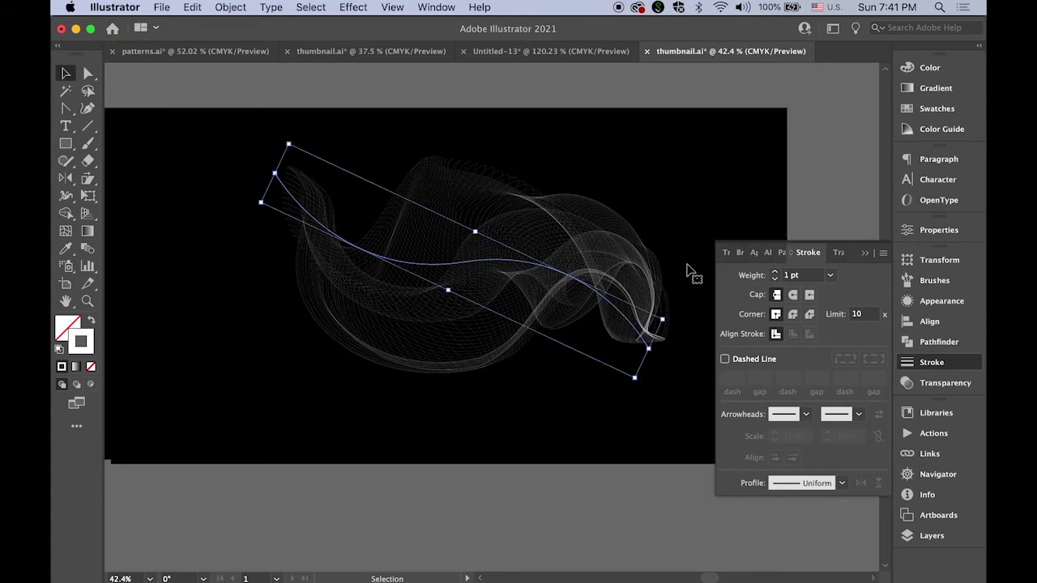
left_click(935, 108)
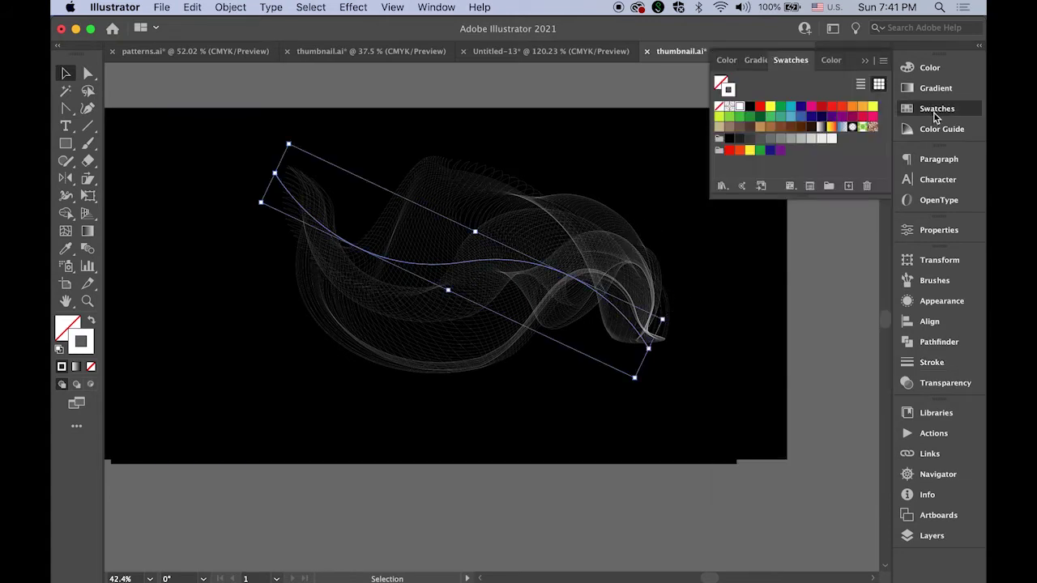
left_click(833, 111)
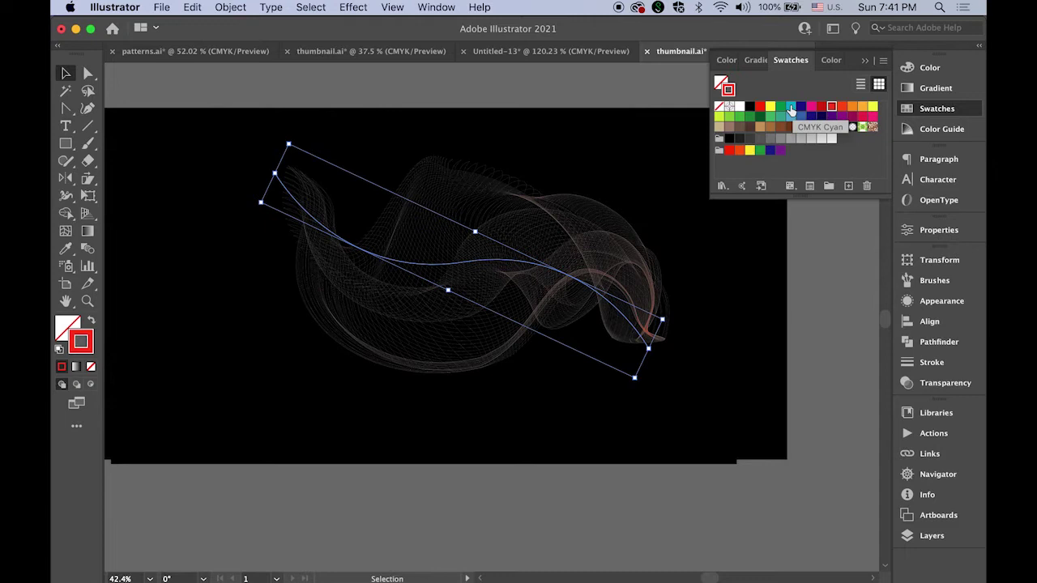
left_click(799, 115)
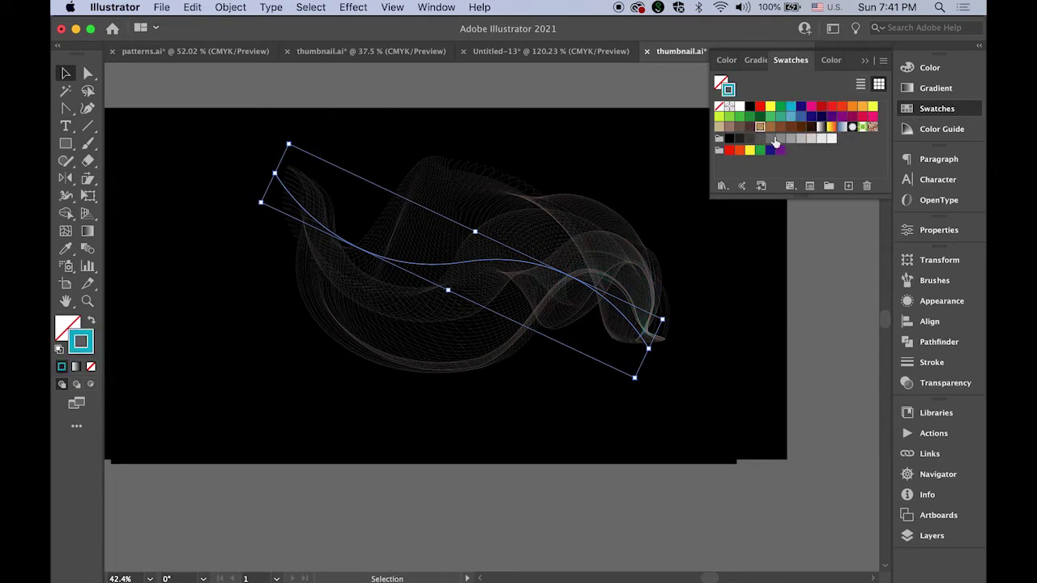
left_click(759, 127)
left_click(872, 106)
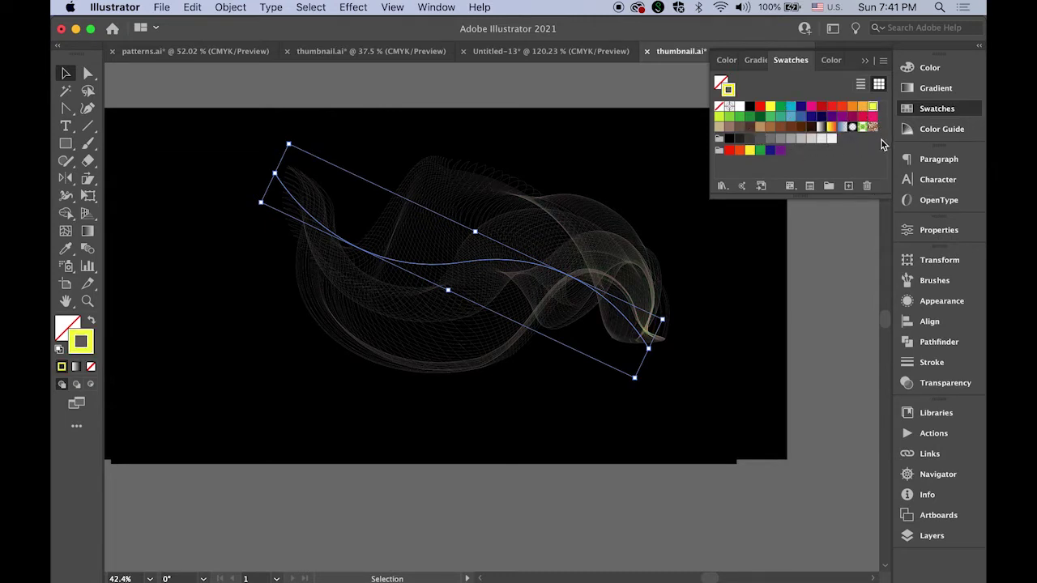
left_click(588, 94)
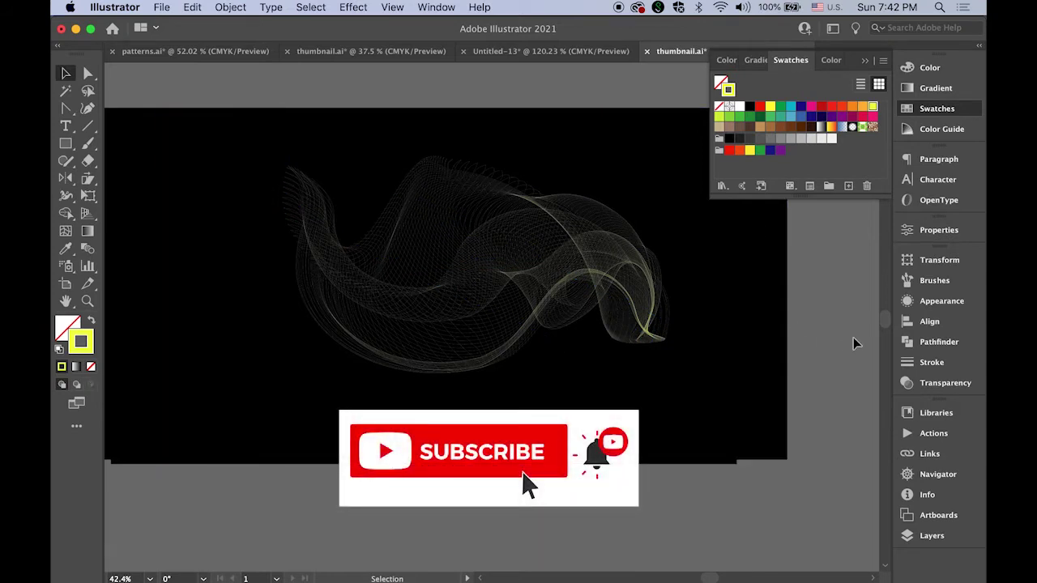
Zoom in on the smoke artwork with the Zoom tool
key("super+space")
left_click_drag(562, 225, 776, 400)
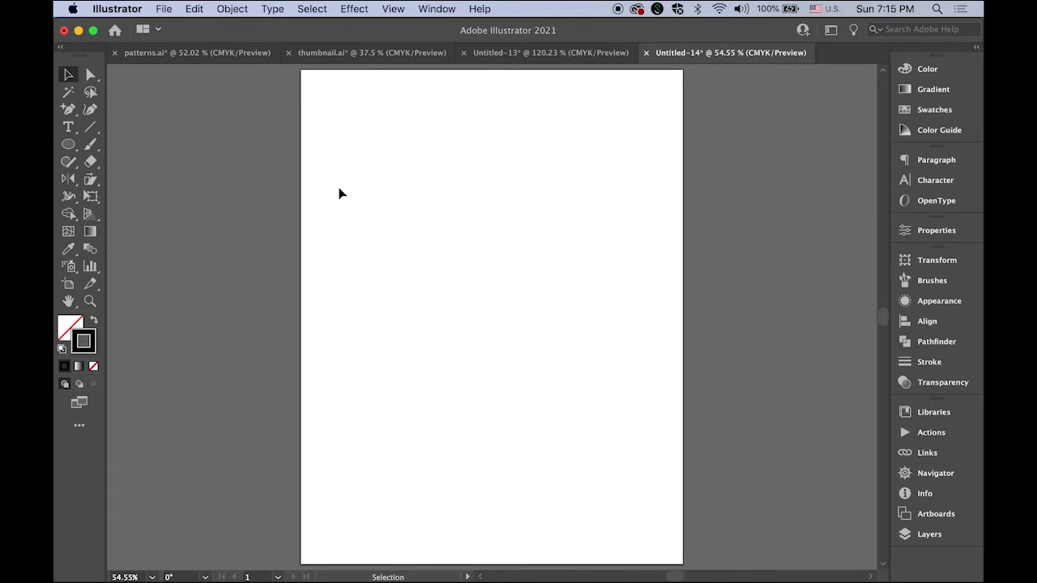
Set up the Line Segment tool for a 120 pt line at 90° with a 0.05 pt stroke
left_click(90, 127)
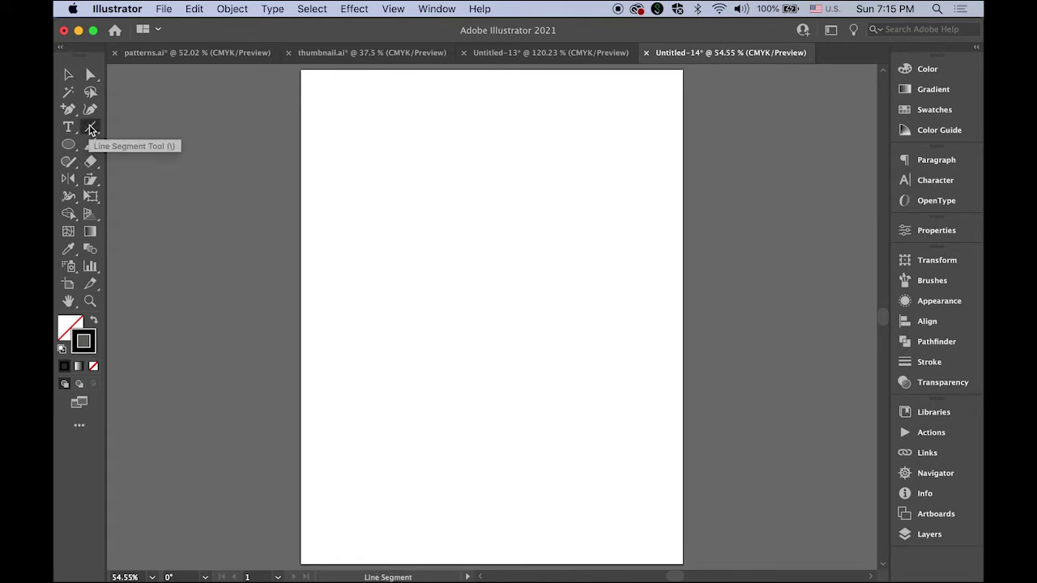
left_click(90, 336)
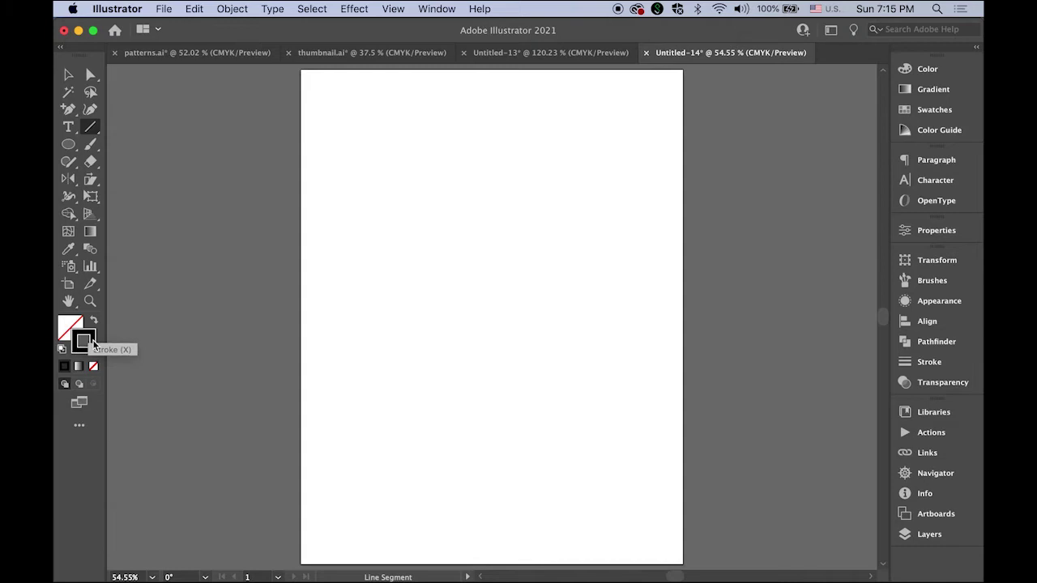
left_click(927, 364)
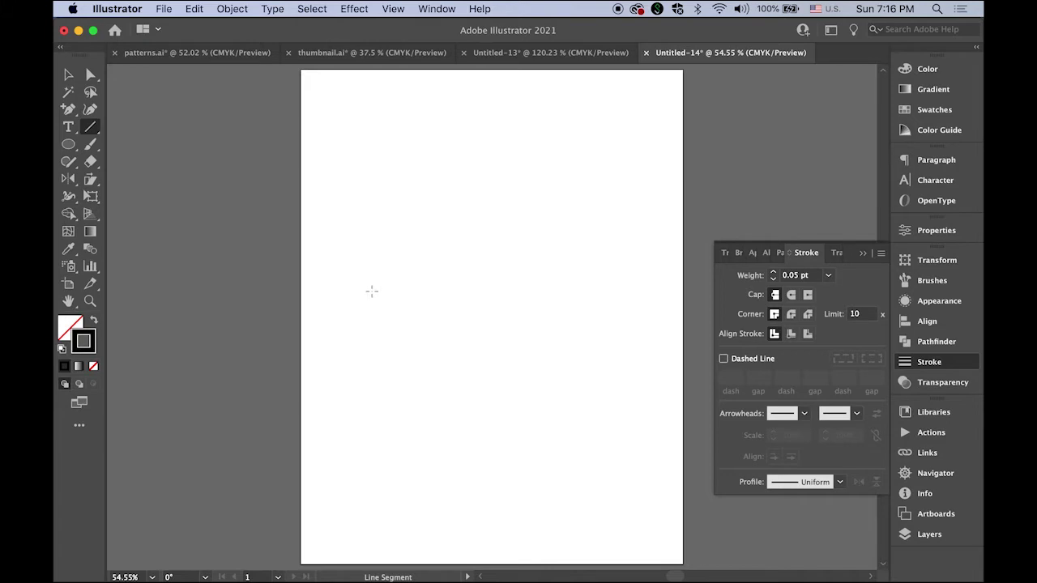
left_click(360, 299)
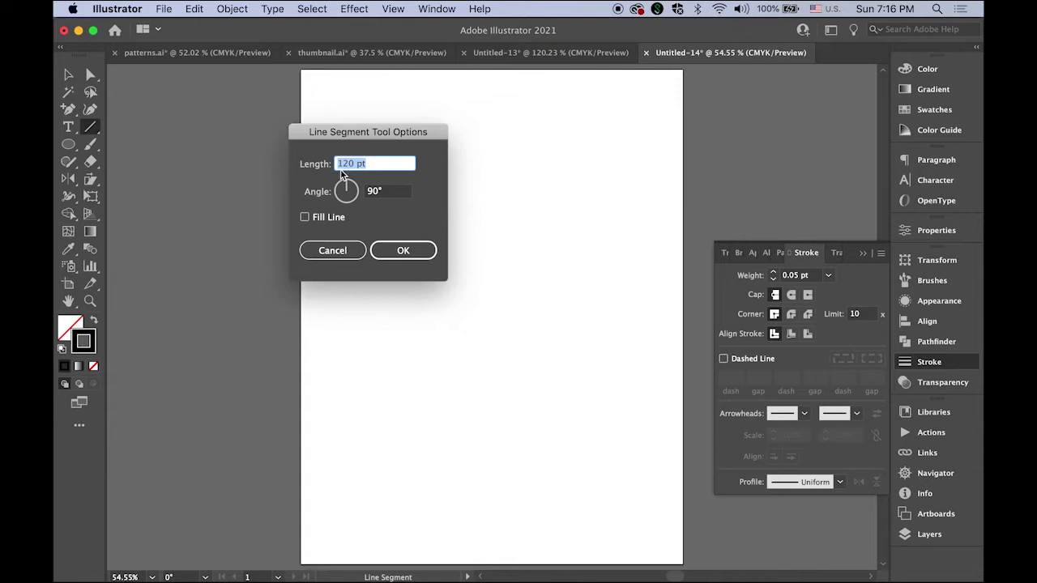
Create the 120 pt vertical line, move it further left, and reselect it
left_click(422, 254)
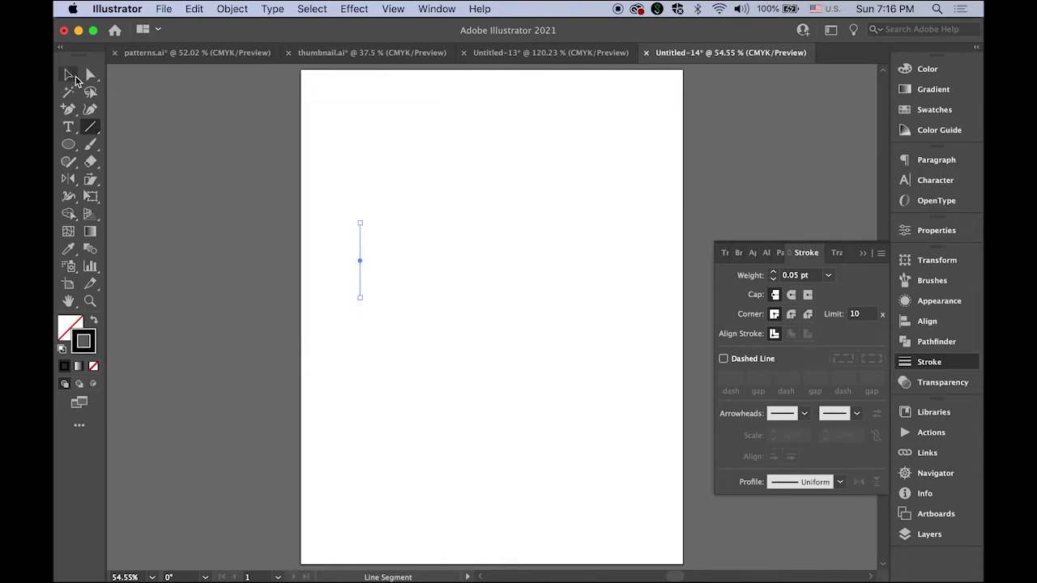
key("v")
left_click(422, 289)
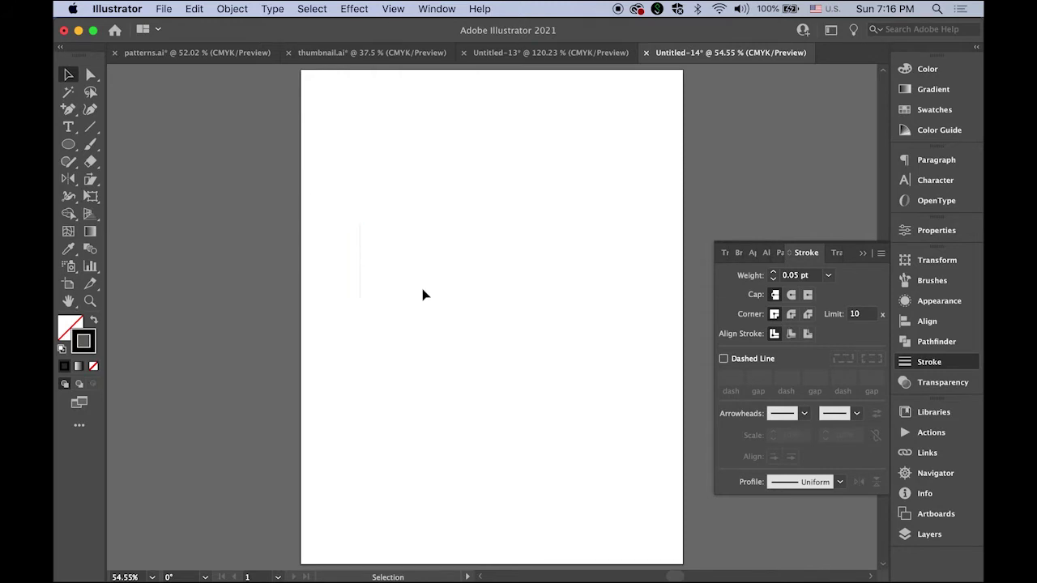
left_click(360, 272)
left_click_drag(338, 222, 557, 412)
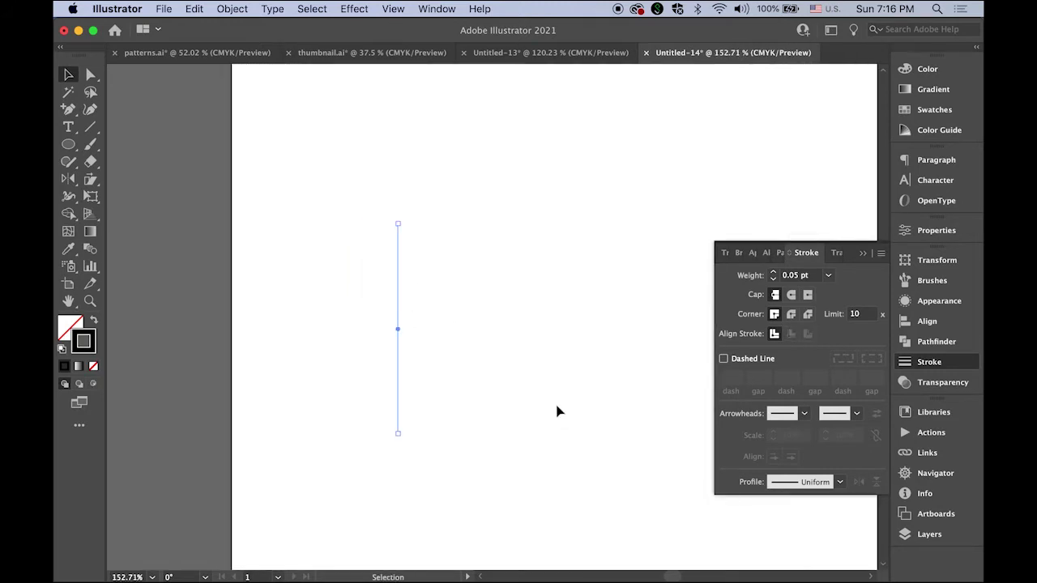
left_click_drag(397, 301, 343, 309)
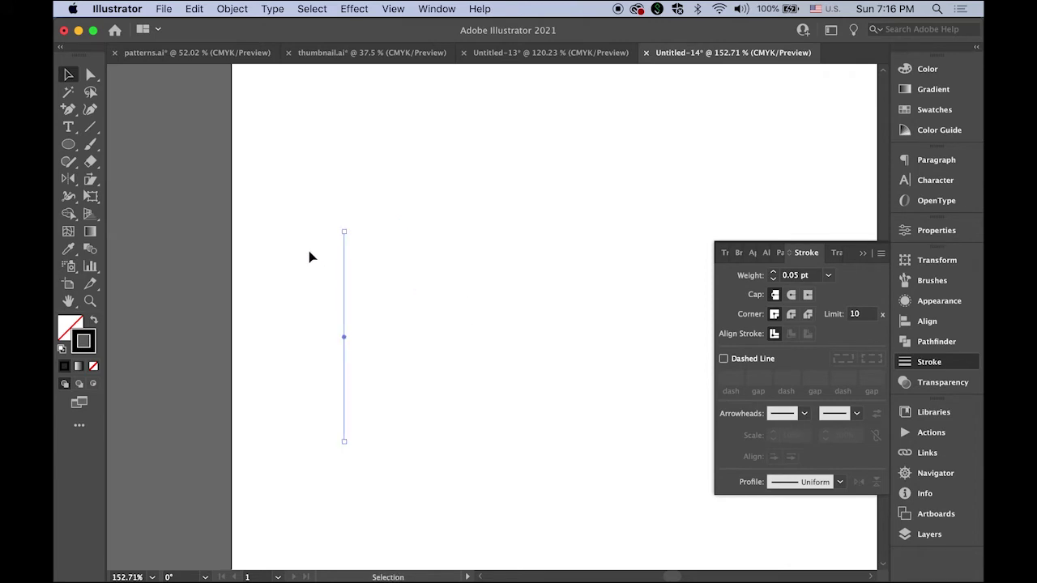
left_click_drag(301, 212, 432, 466)
Copy the line using a Move offset of 0.05 pt horizontal and 0 pt vertical
key("Return")
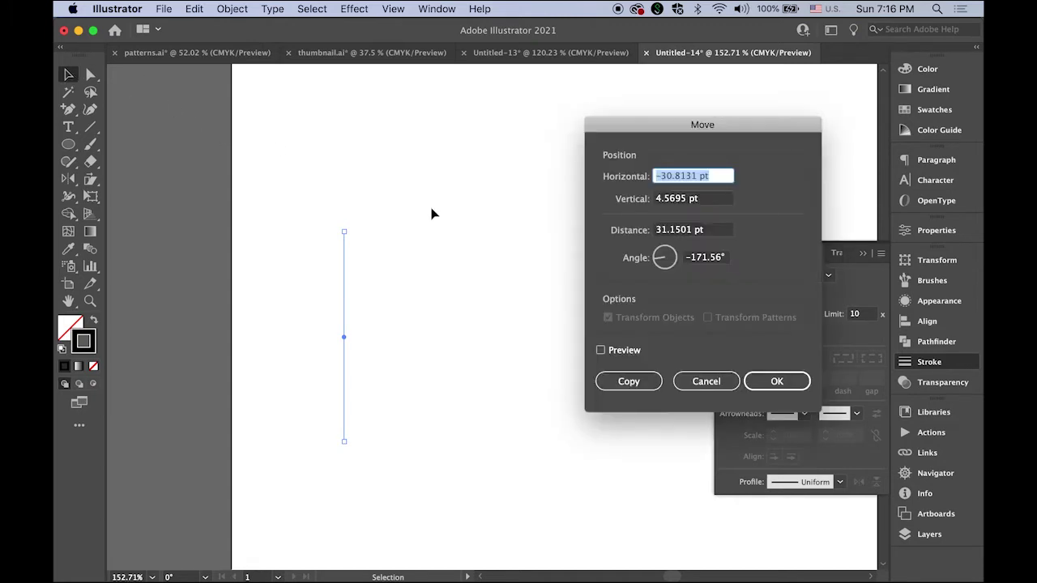
double_click(695, 175)
type("0.05")
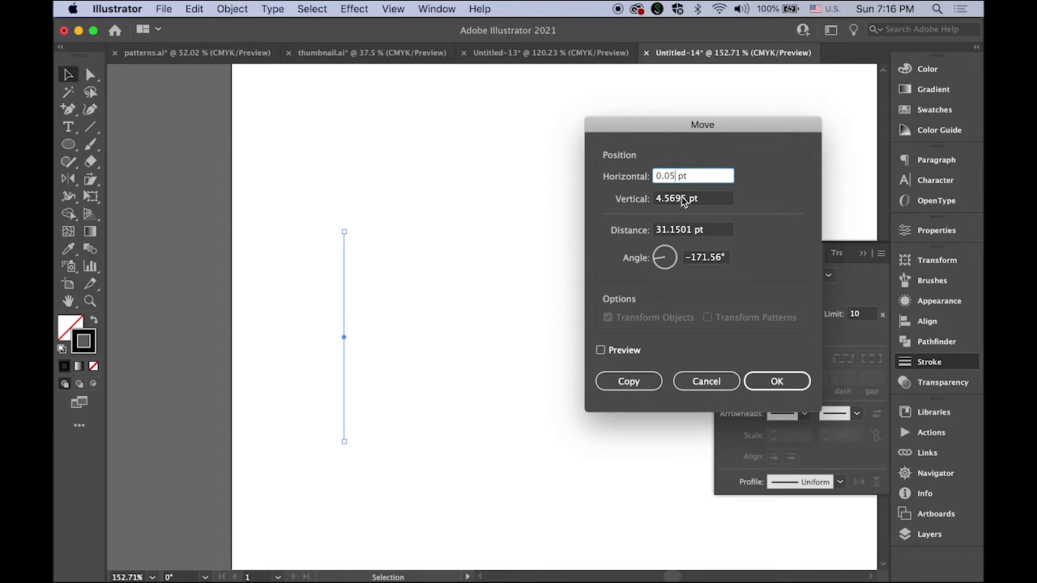
left_click(684, 199)
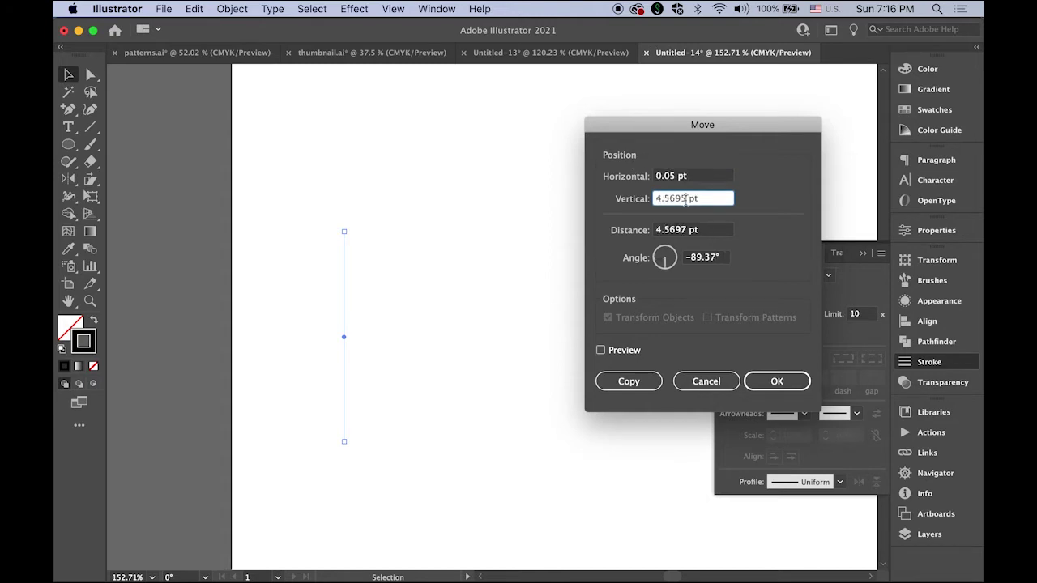
double_click(684, 200)
type("0")
left_click(684, 231)
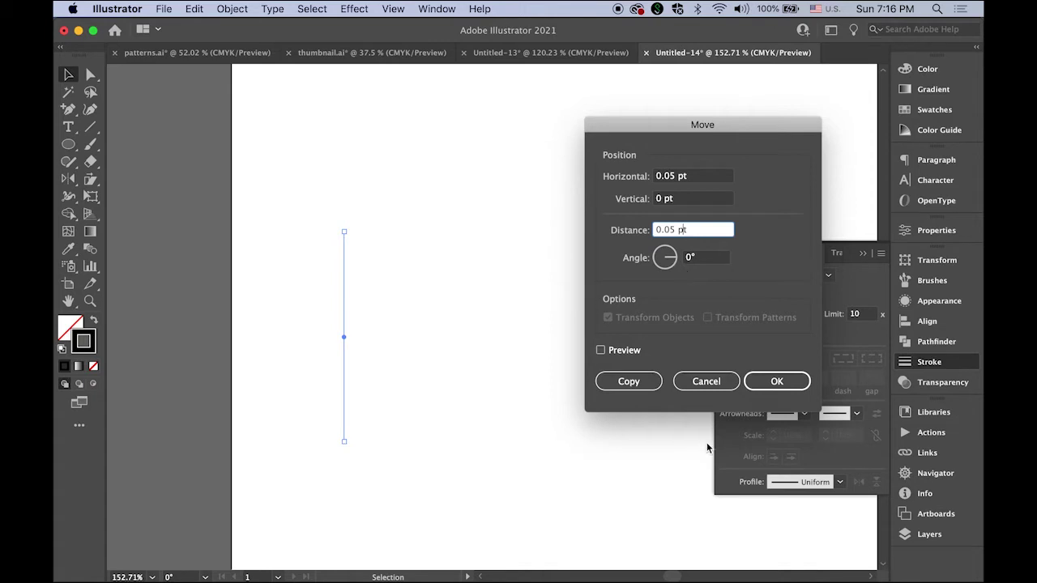
left_click(633, 388)
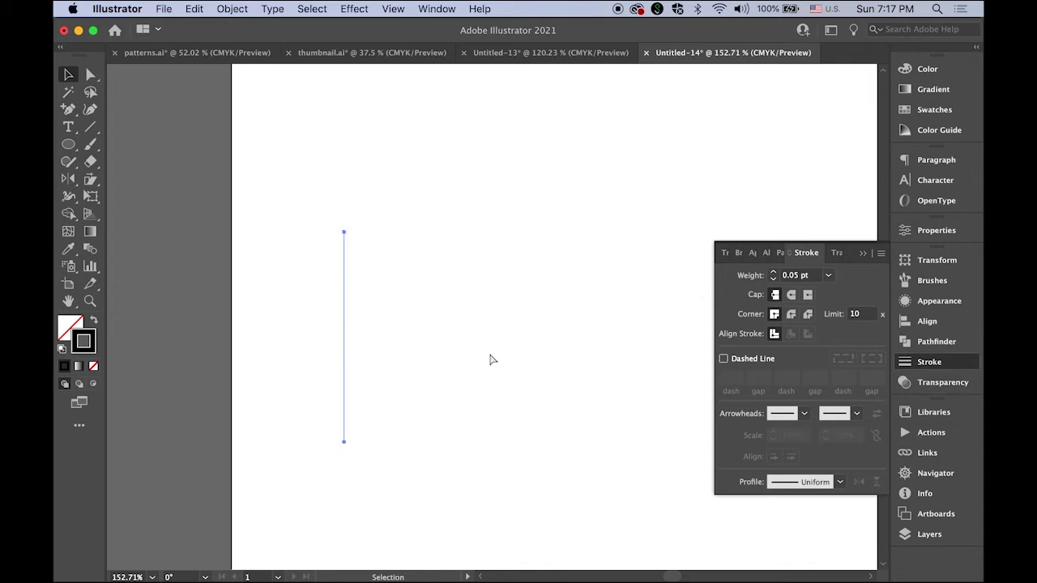
Nudge the bar's right edge rightward three times, then marquee-select the whole grey bar
key("a")
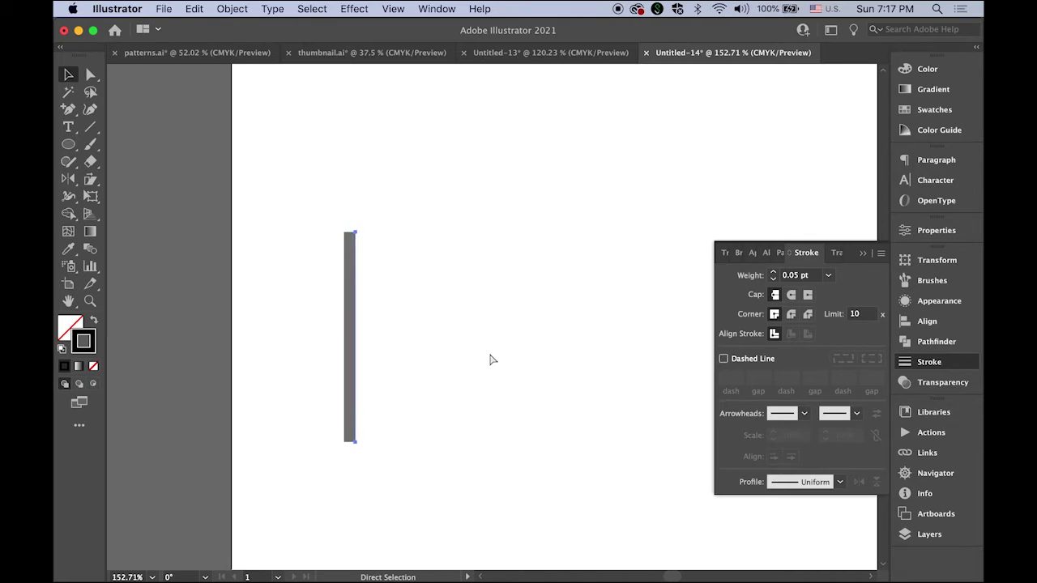
key("Right")
key("Right")
key("Right")
key("Right")
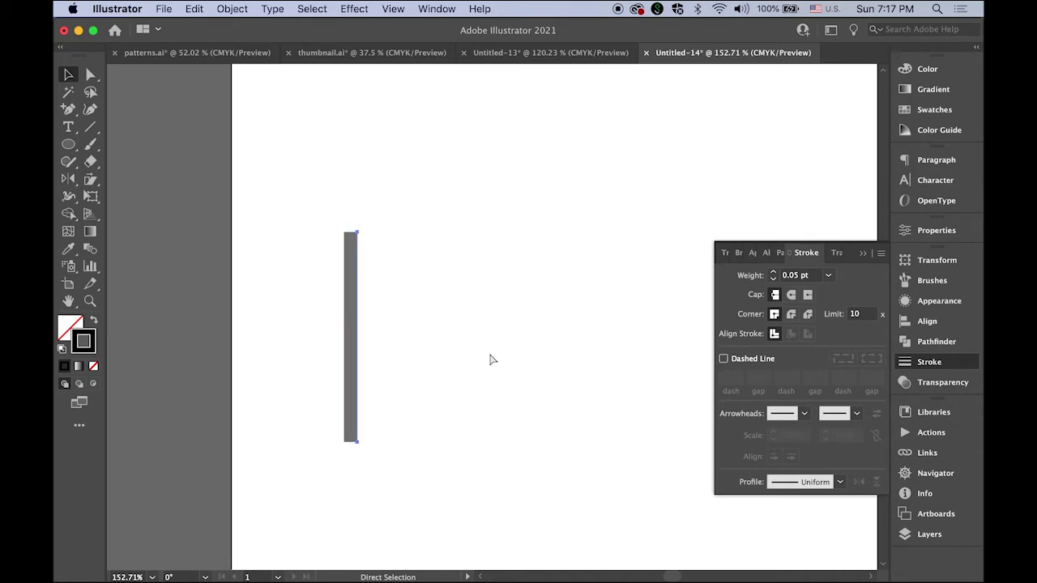
key("Right")
key("Right")
key("Right")
key("Right")
key("Right")
key("Right")
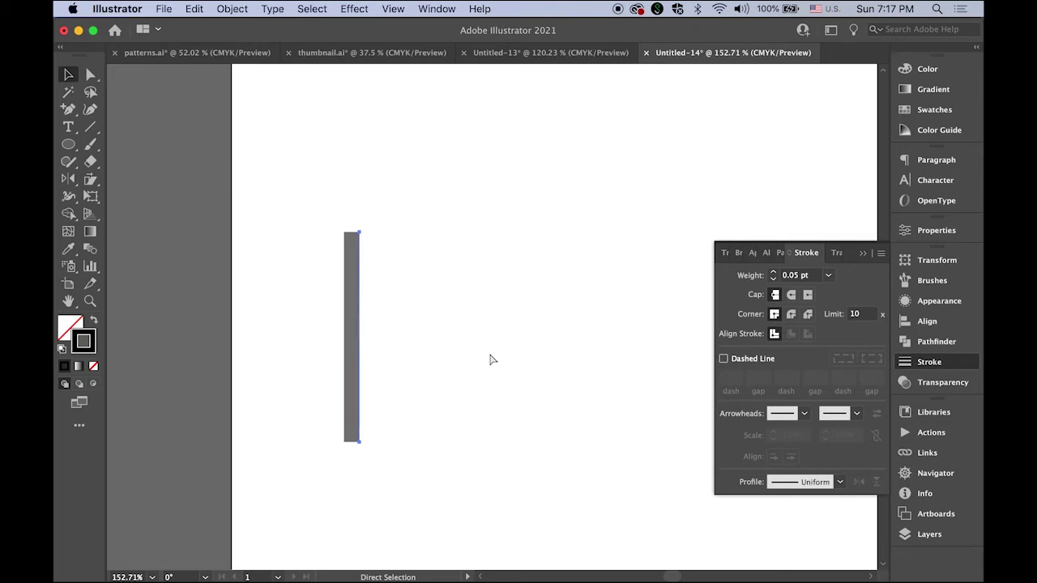
key("Right")
key("Right")
key("Right")
key("v")
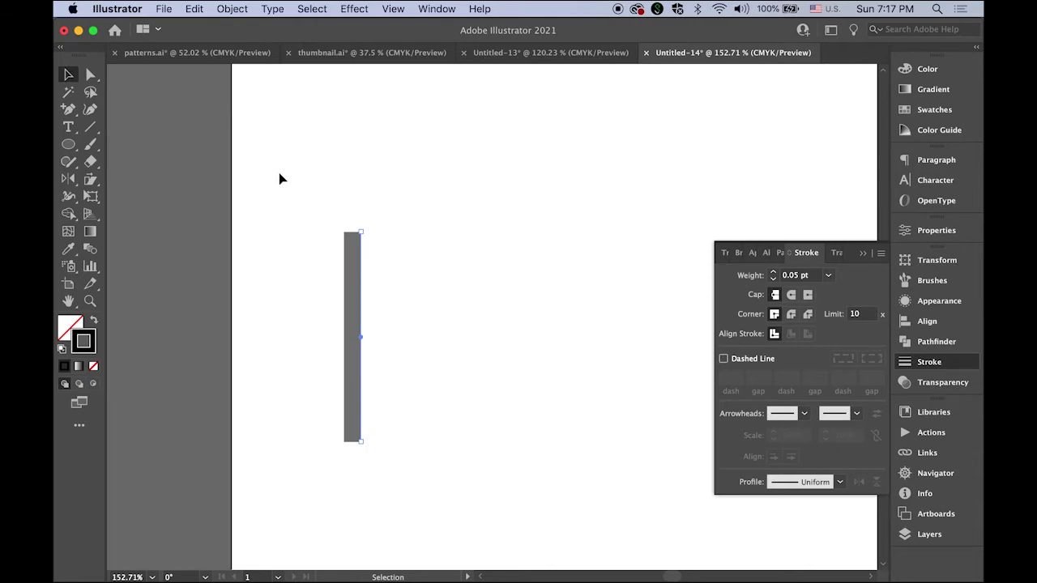
left_click_drag(281, 198, 443, 470)
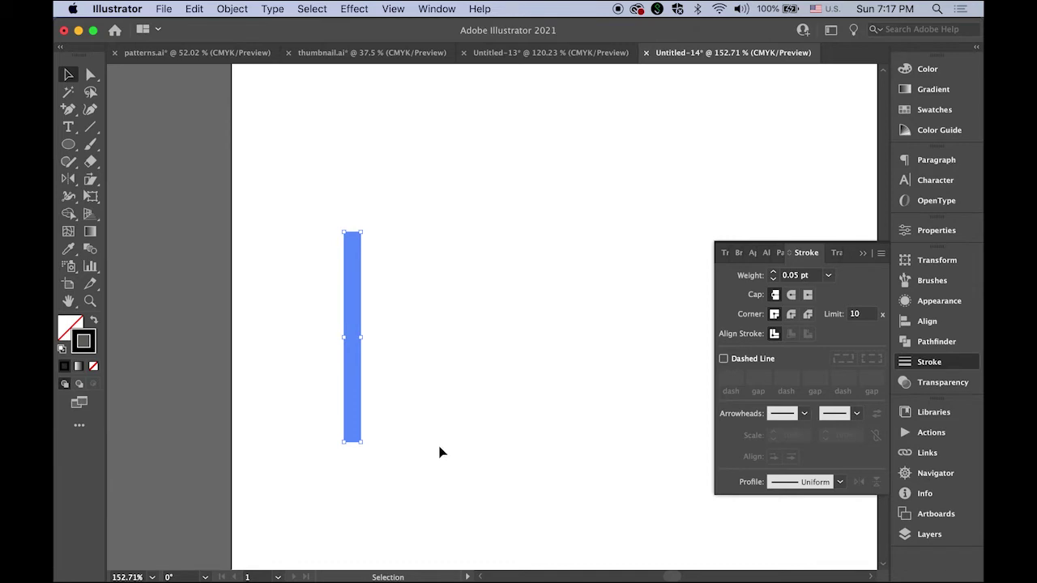
Set the grey bar's opacity to 50% and fit the whole artboard in view
left_click(942, 384)
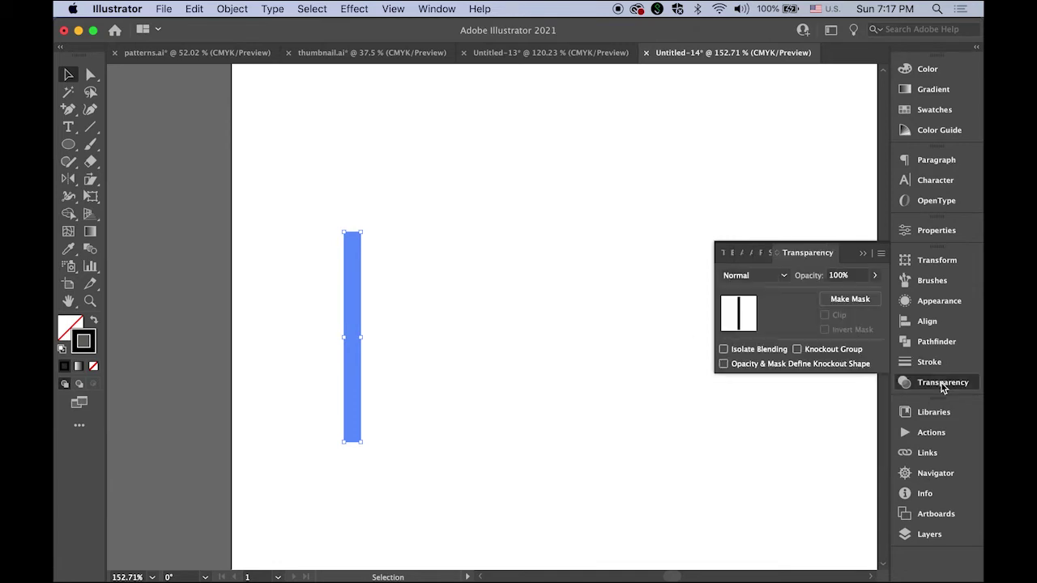
left_click(839, 277)
type("50%")
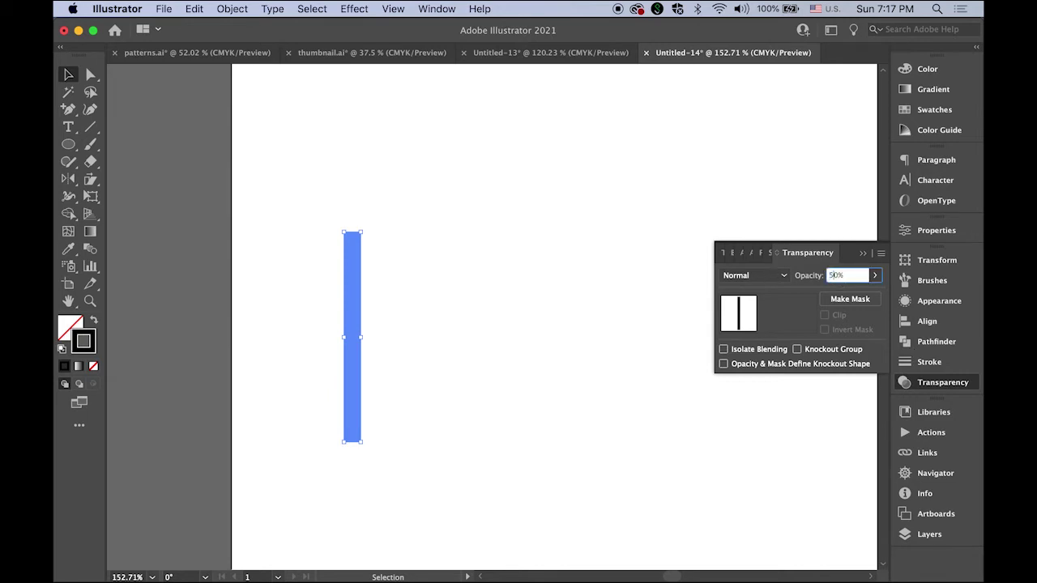
key("Return")
left_click(462, 374)
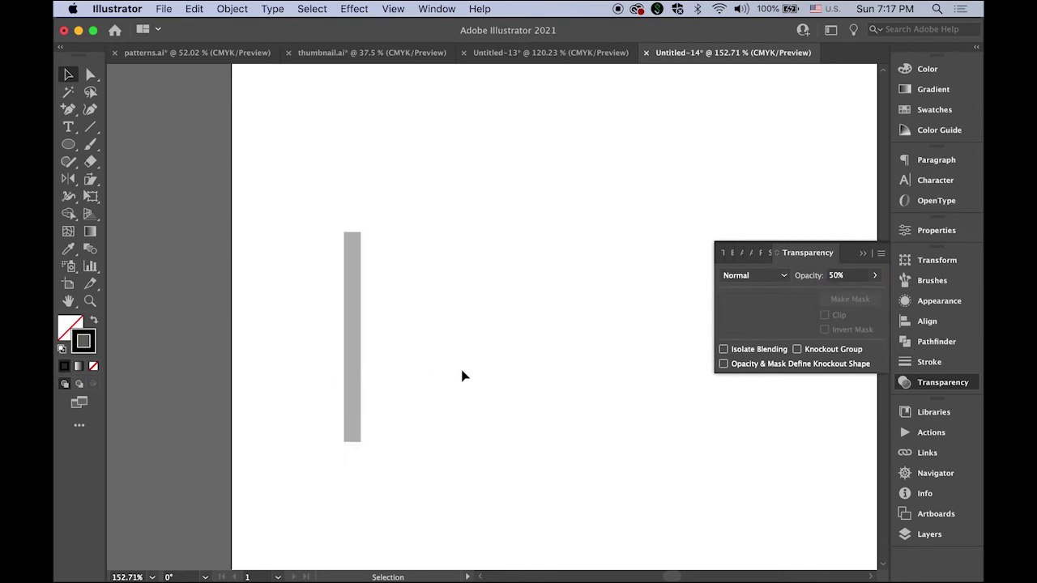
left_click(862, 252)
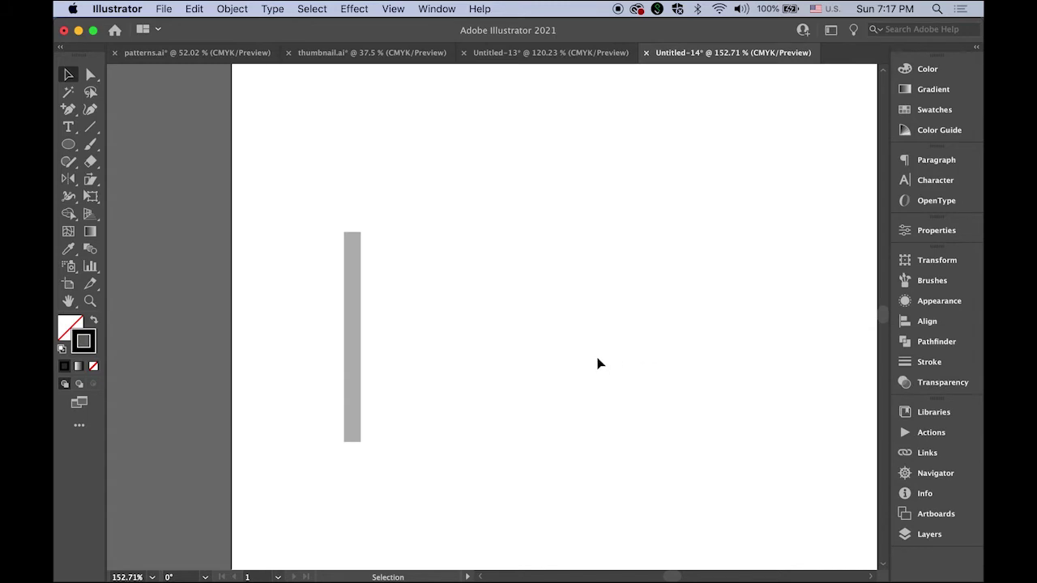
double_click(69, 300)
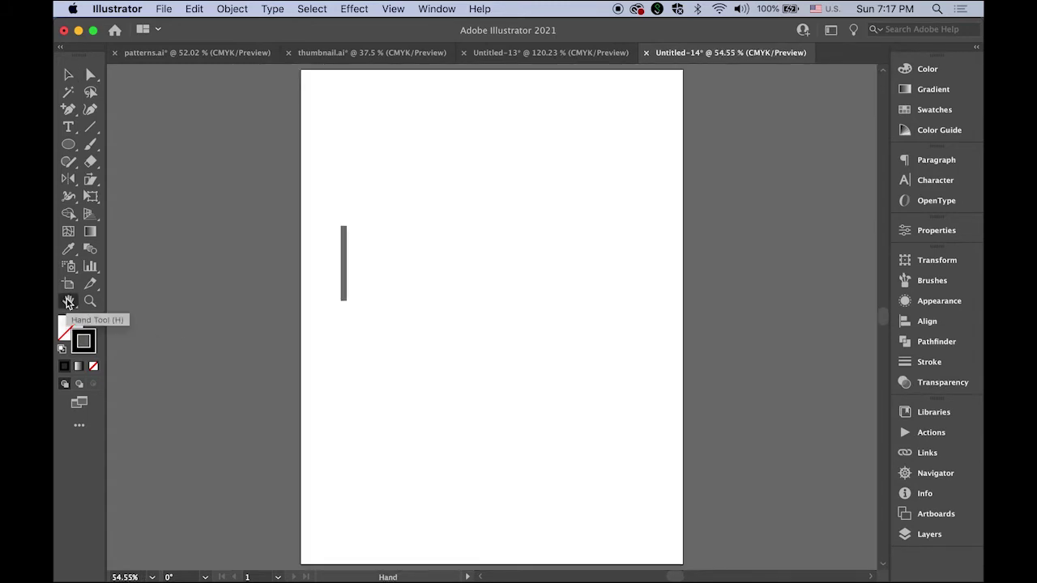
Draw a tall ellipse on the artboard's right and add four anchor points around its sides
left_click(67, 147)
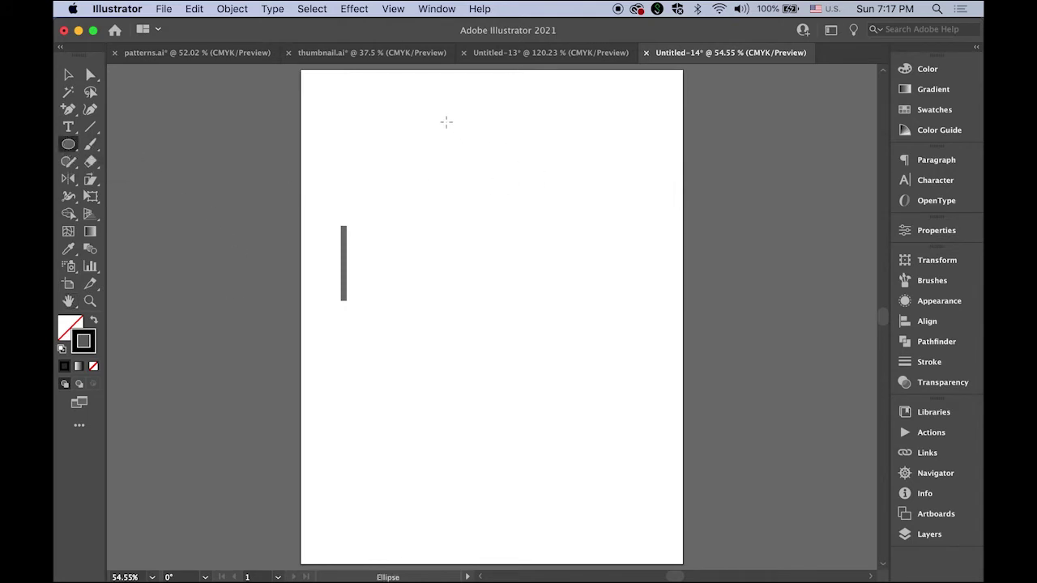
left_click_drag(446, 122, 657, 517)
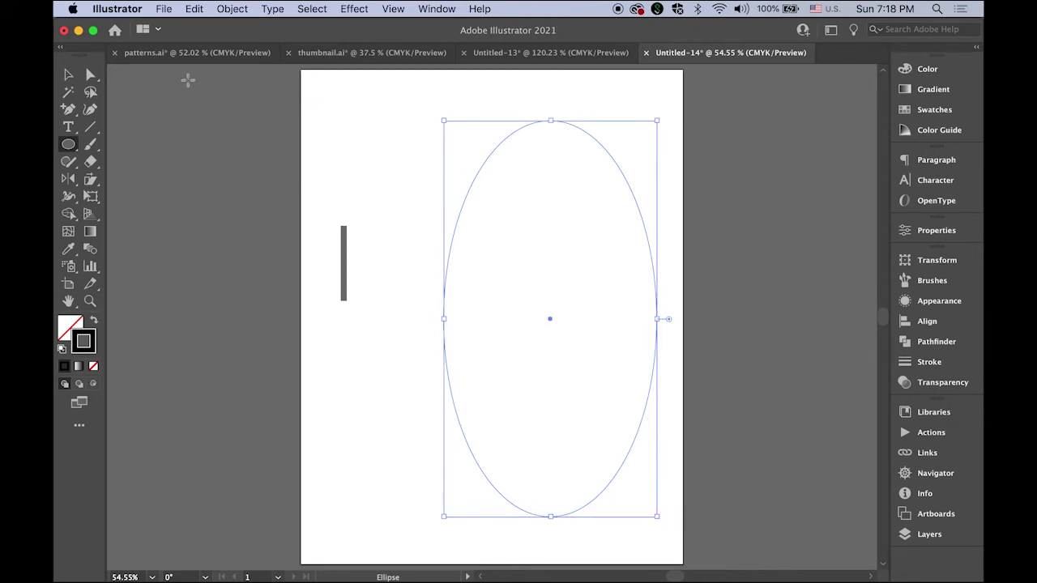
left_click(70, 110)
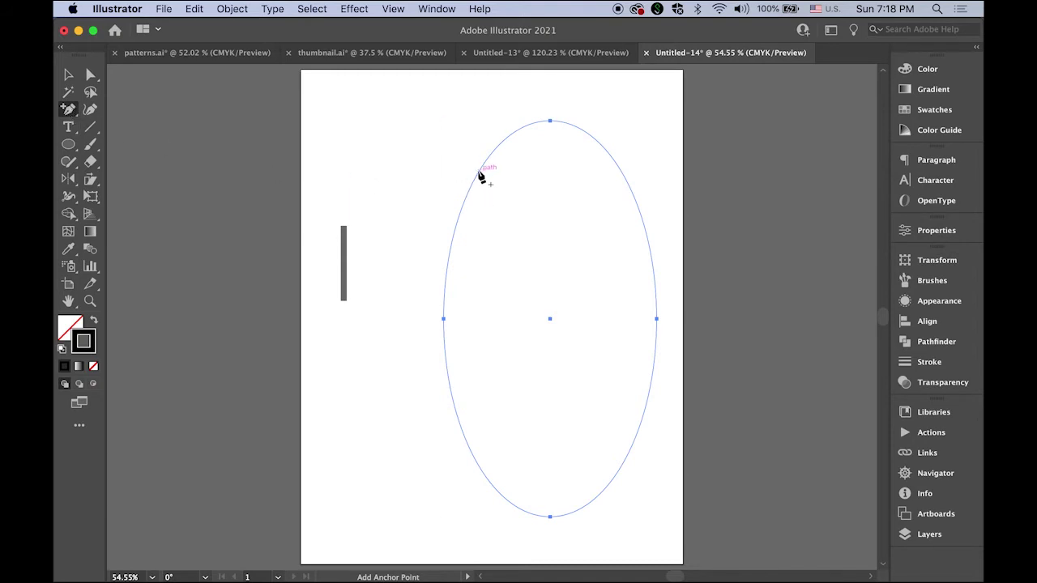
left_click(479, 171)
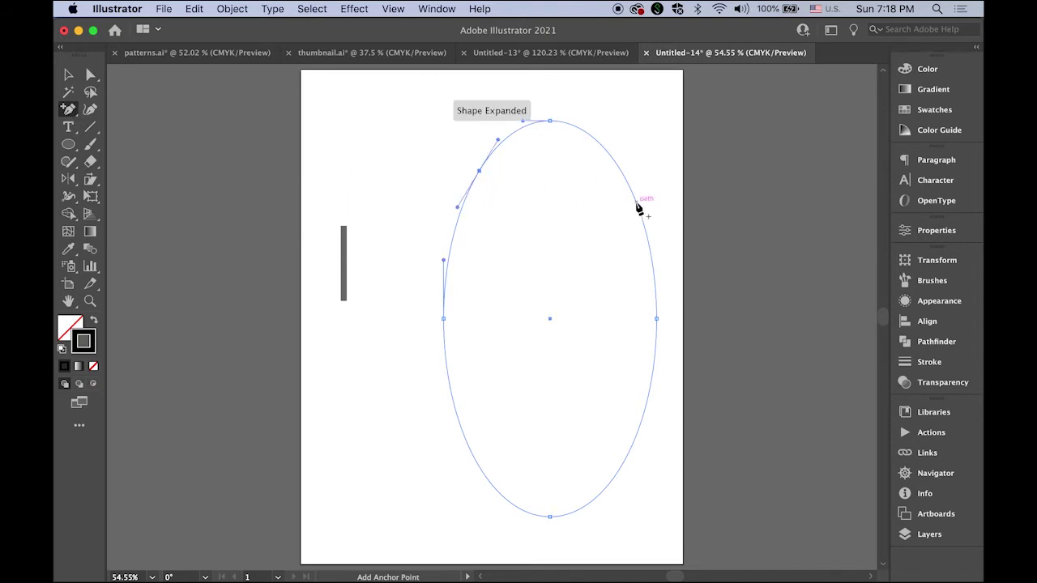
left_click(637, 202)
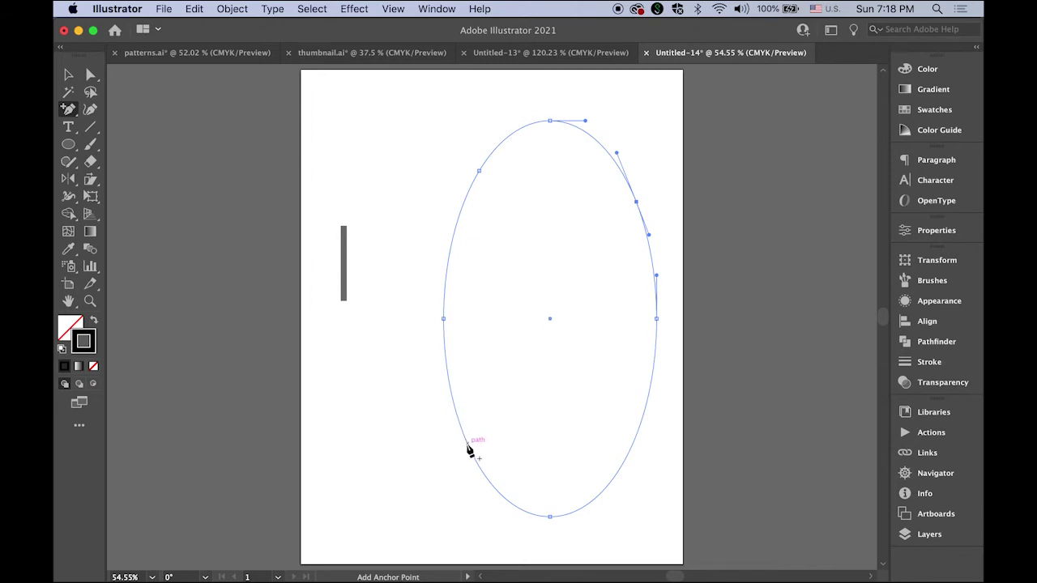
left_click(467, 445)
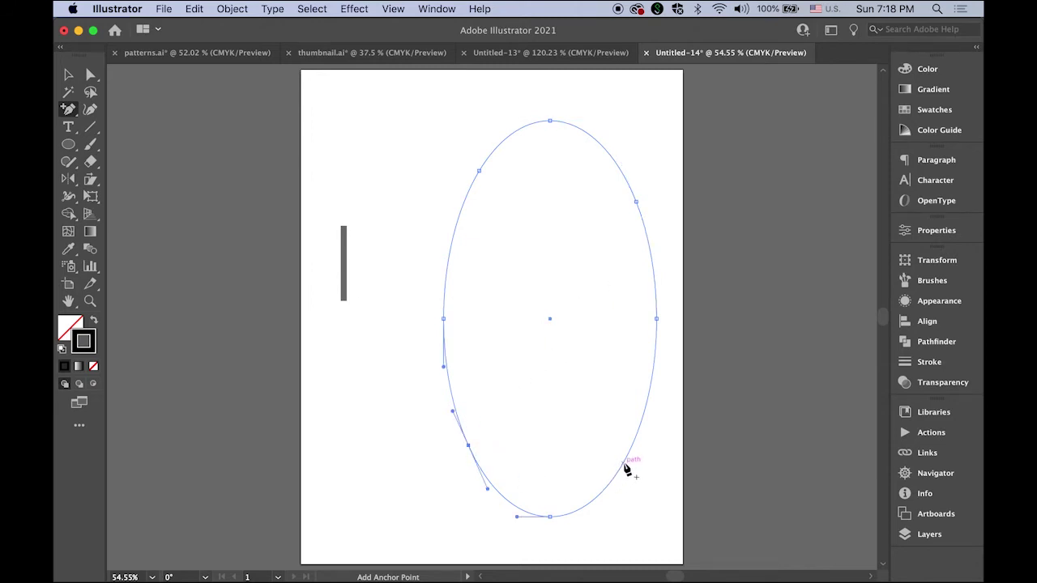
left_click(623, 462)
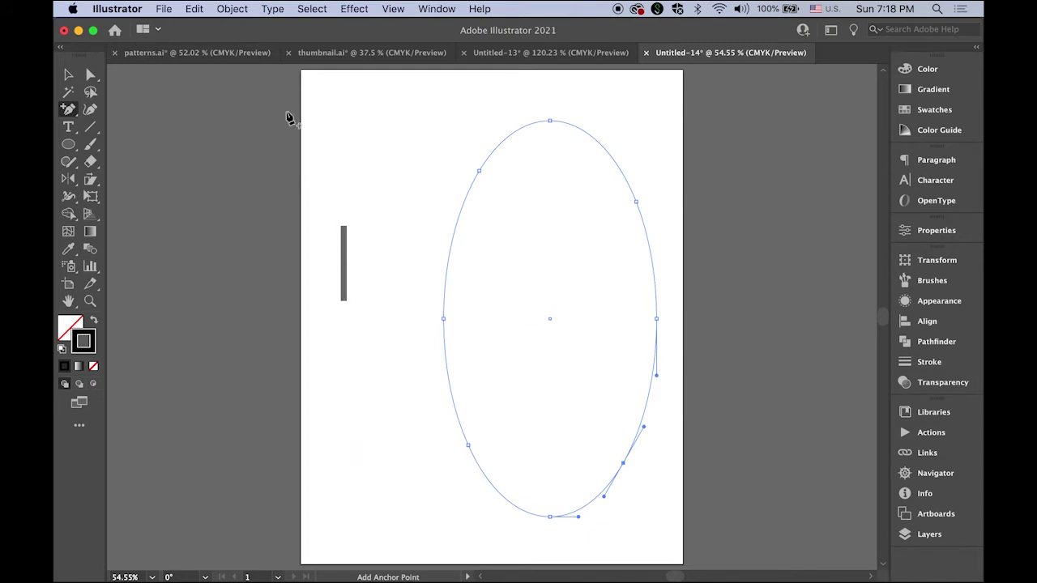
left_click(91, 75)
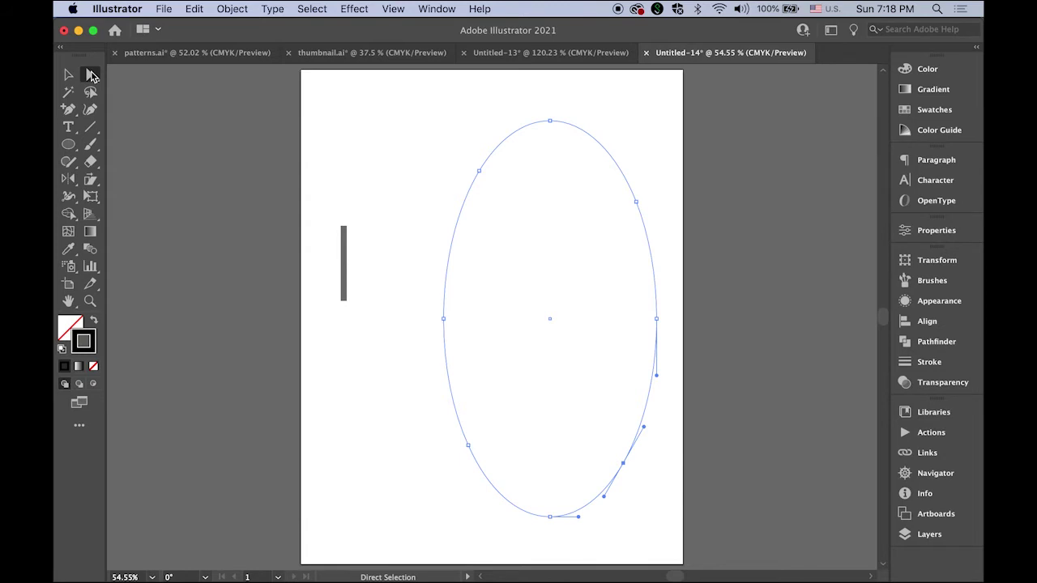
Drag the upper anchors inward to twist the ellipse's top into a crossed loop
left_click(478, 171)
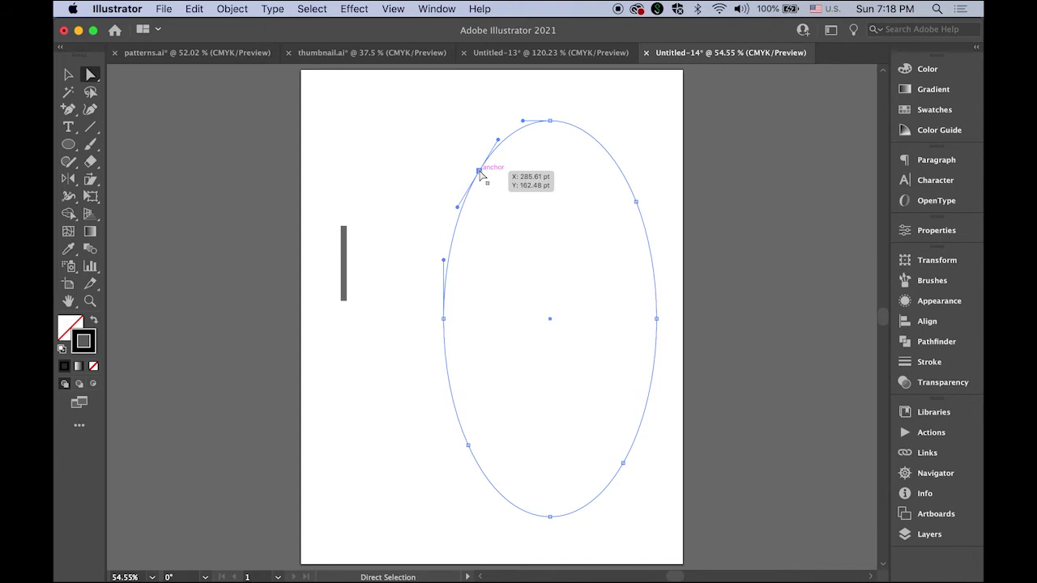
left_click_drag(479, 171, 552, 185)
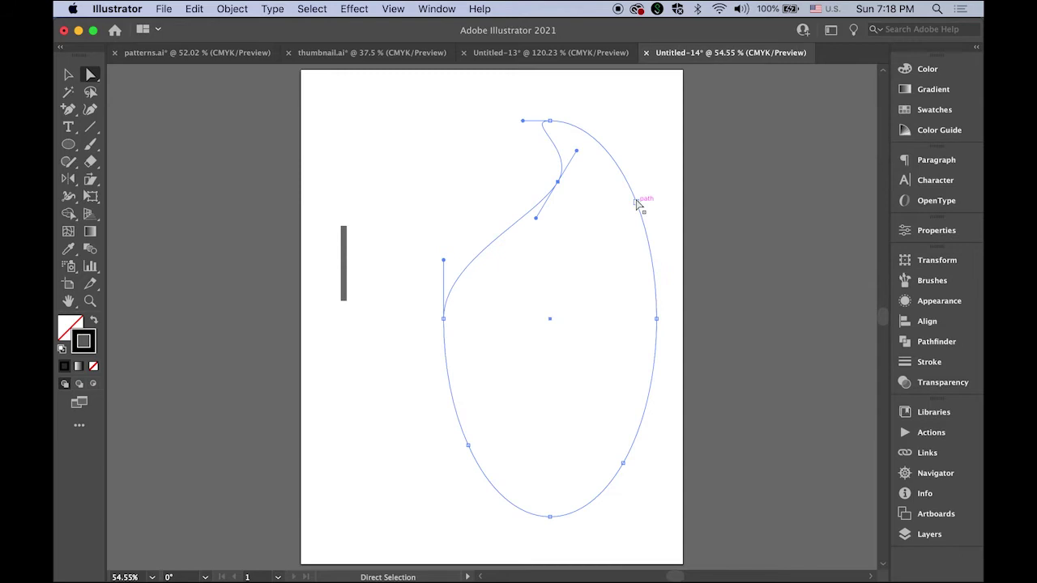
left_click_drag(639, 203, 559, 194)
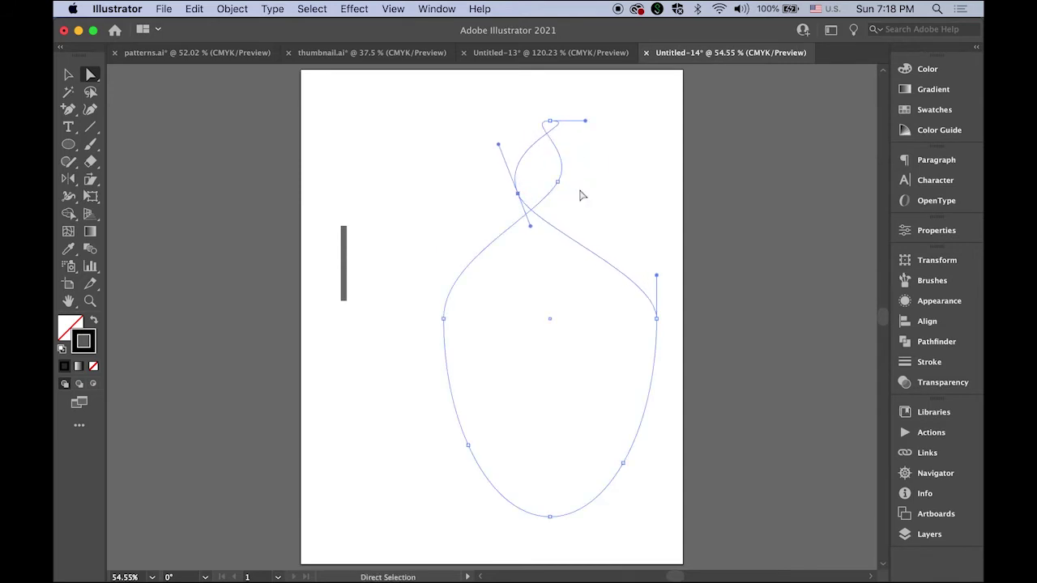
left_click_drag(550, 122, 578, 137)
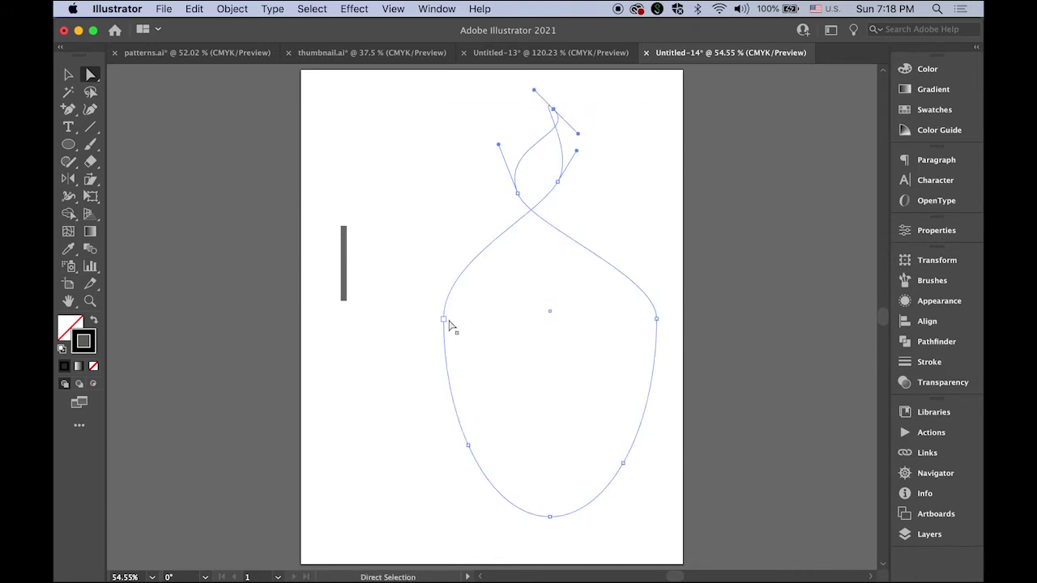
Pull the left side outward and bend the right side's curves into waves
left_click_drag(444, 320, 418, 327)
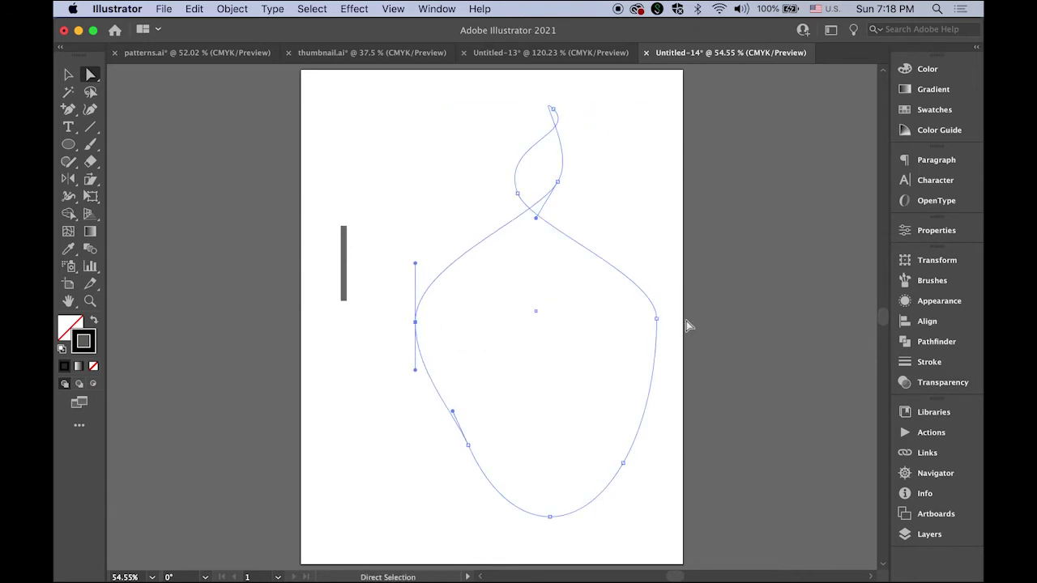
left_click_drag(657, 322, 657, 259)
left_click_drag(414, 331, 405, 392)
left_click_drag(407, 332, 398, 216)
left_click(657, 254)
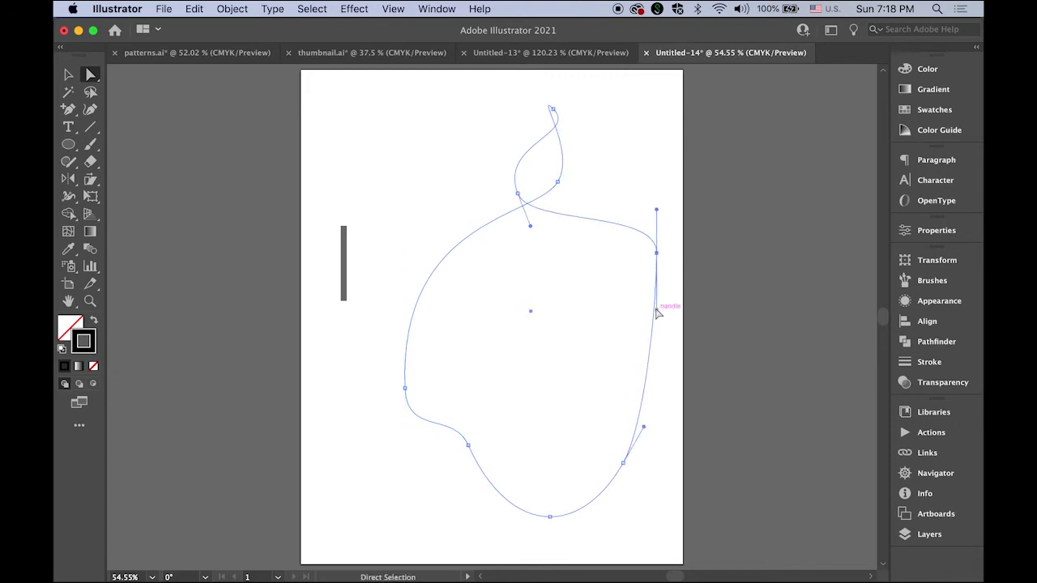
left_click_drag(657, 310, 689, 339)
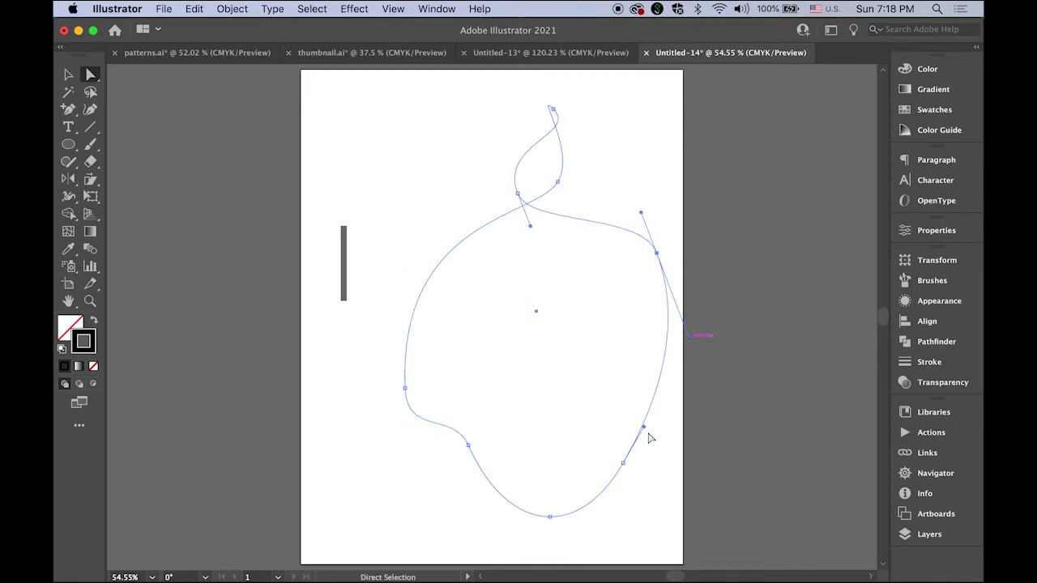
Cross the bottom anchors over each other and refine the left and top curves
left_click_drag(469, 450, 536, 463)
left_click_drag(625, 470, 500, 463)
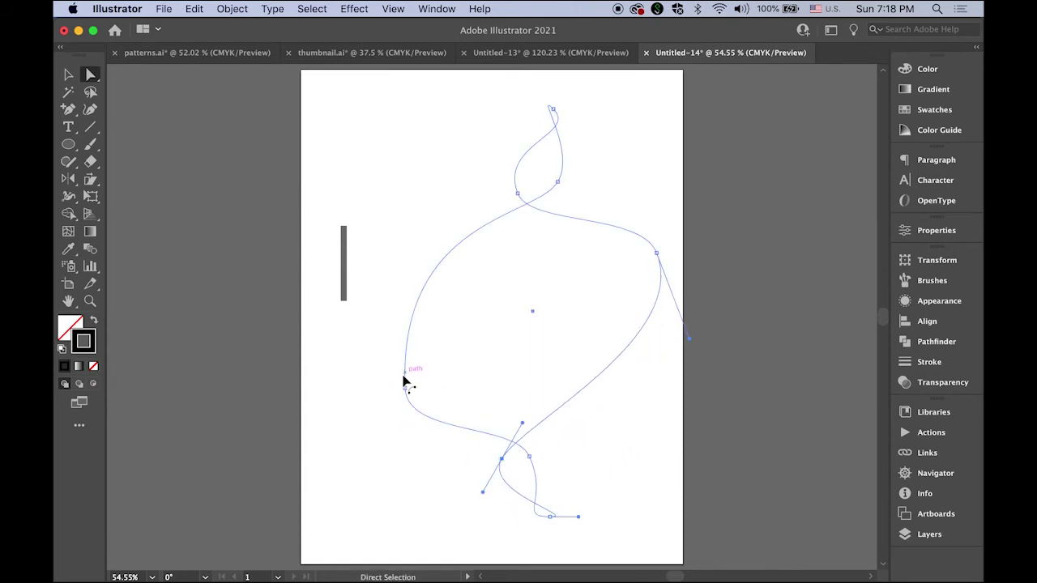
left_click_drag(405, 388, 405, 369)
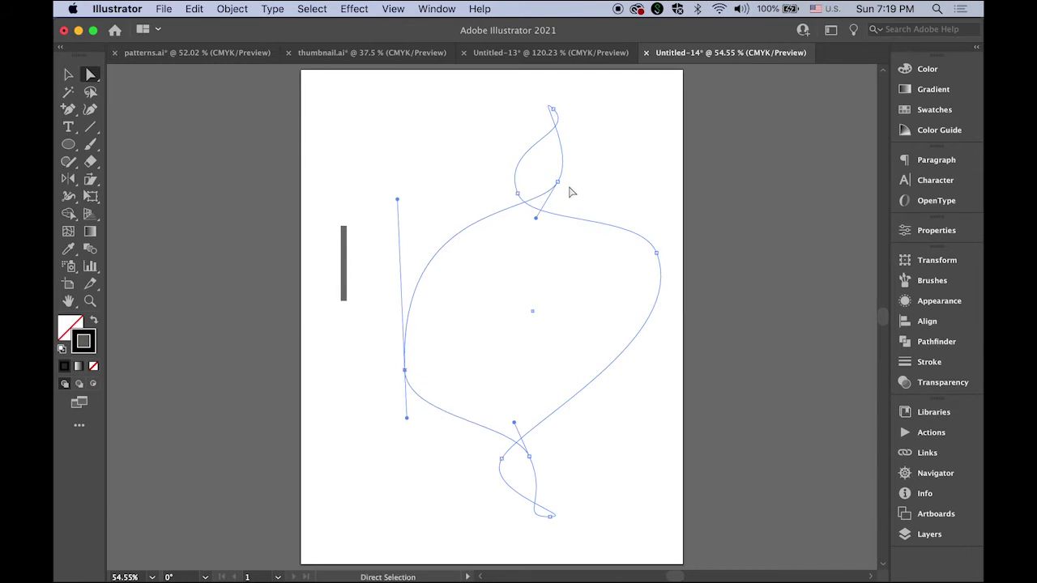
left_click_drag(559, 182, 563, 169)
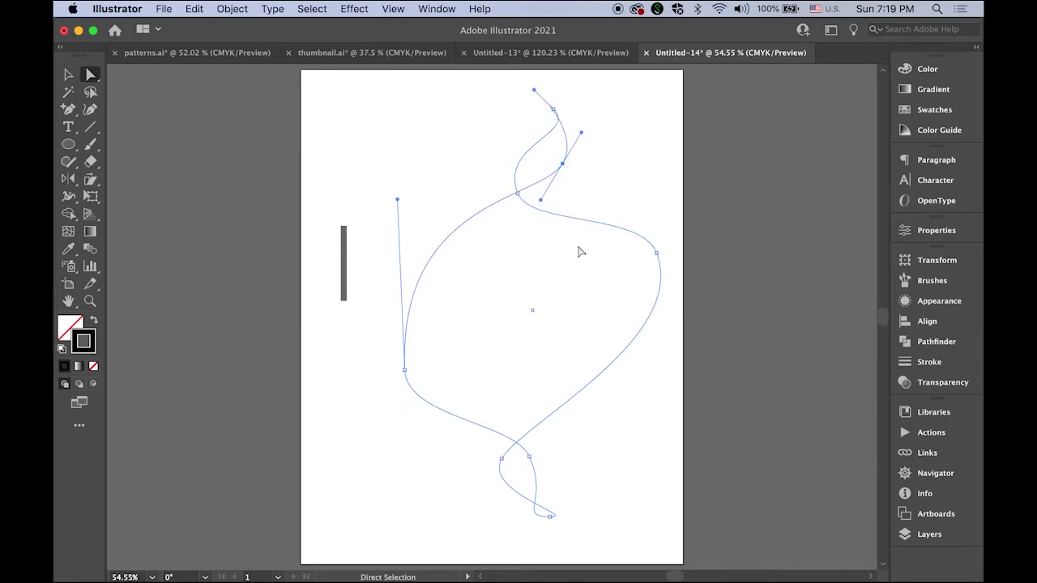
left_click_drag(397, 199, 391, 183)
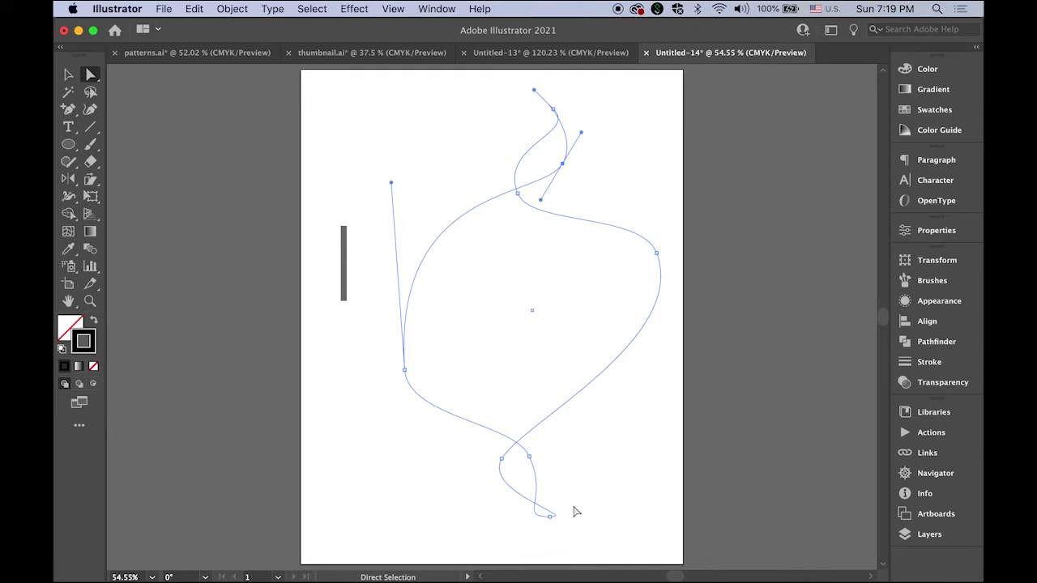
left_click(407, 370)
left_click_drag(413, 419, 430, 440)
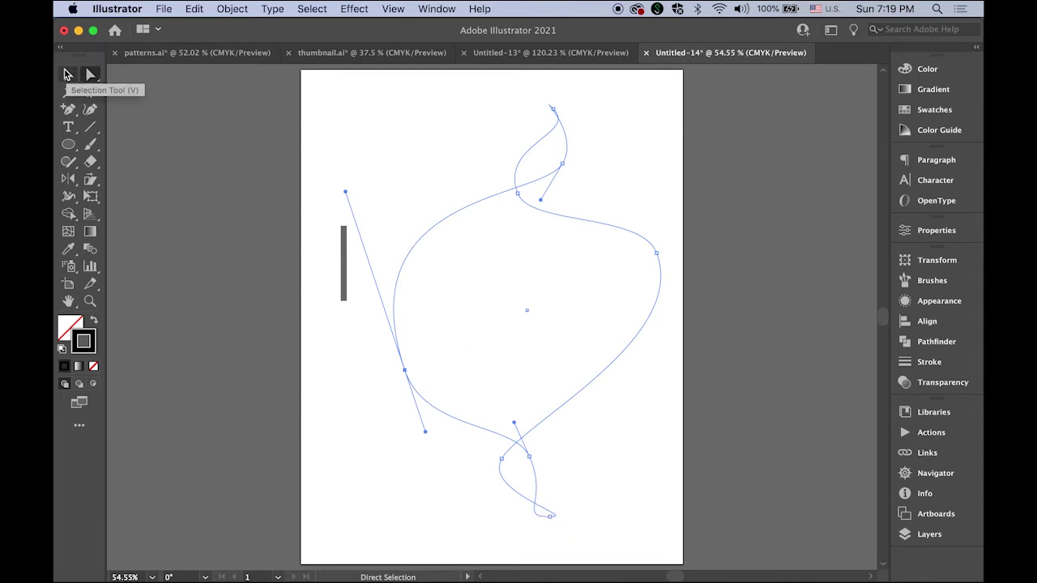
left_click_drag(501, 459, 547, 454)
mouse_move(519, 514)
left_mouse_down()
mouse_move(532, 508)
mouse_move(513, 496)
left_mouse_up()
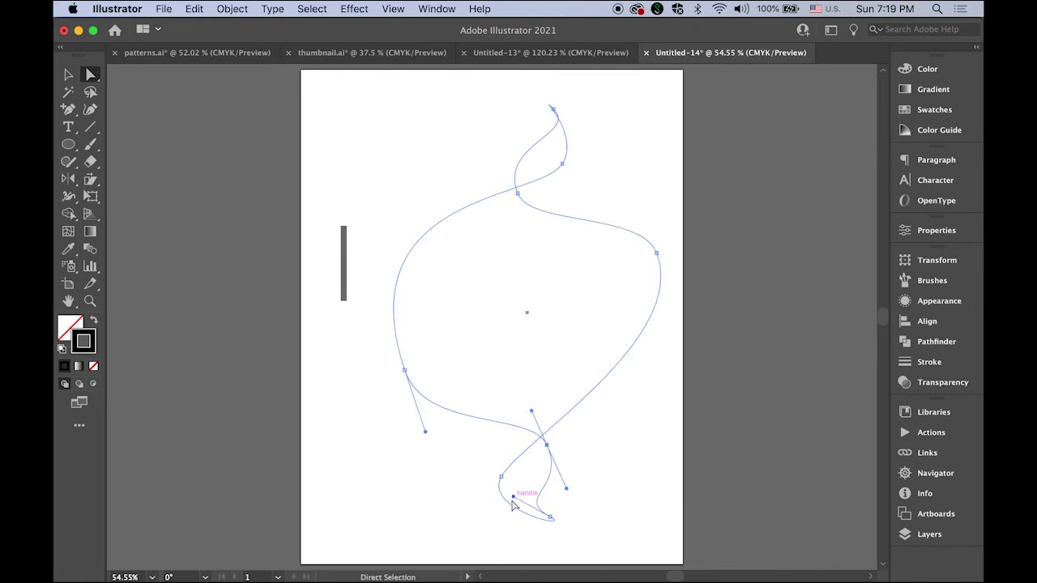
Select the wavy path and bar blend, then apply Envelope Distort > Make with Top Object
key("v")
left_click(265, 197)
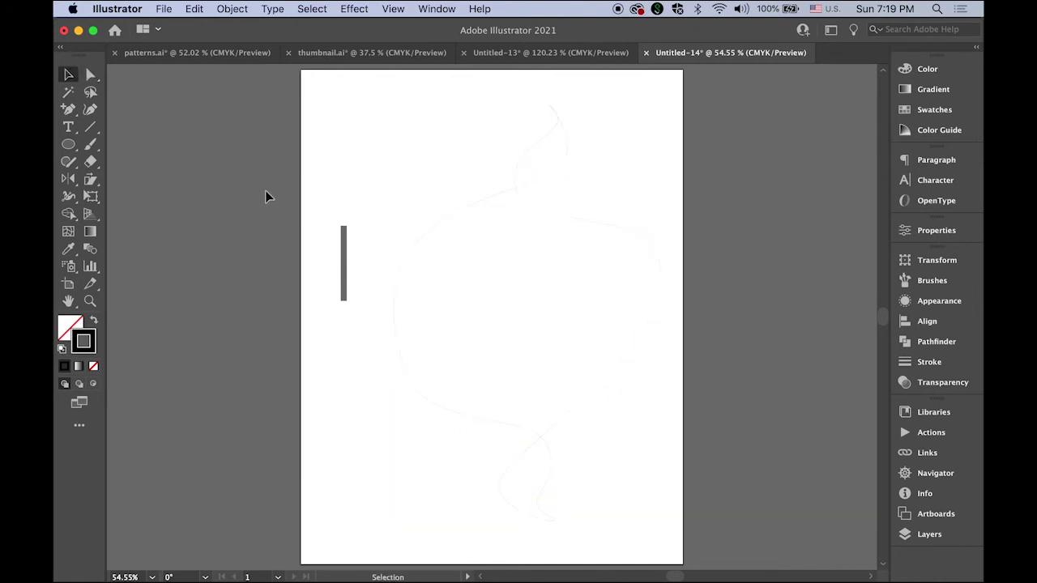
mouse_move(313, 120)
left_mouse_down()
mouse_move(470, 363)
mouse_move(701, 518)
left_mouse_up()
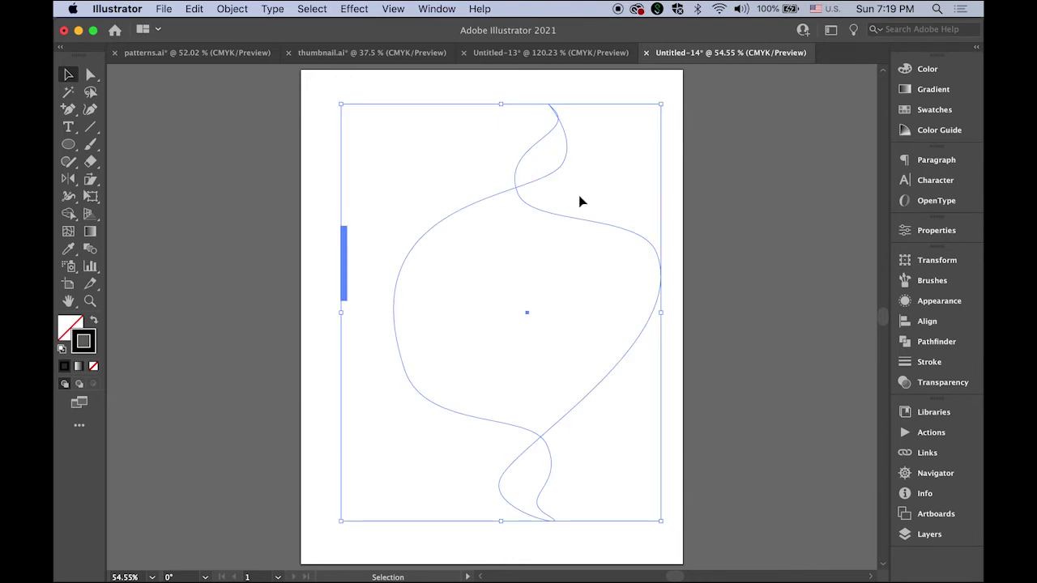
left_click(237, 7)
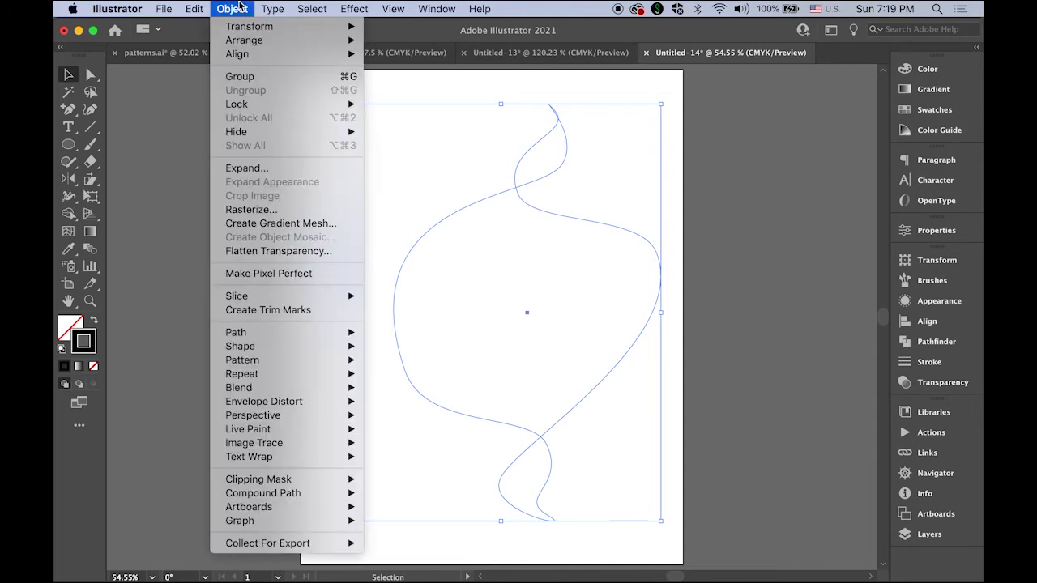
mouse_move(288, 437)
mouse_move(293, 407)
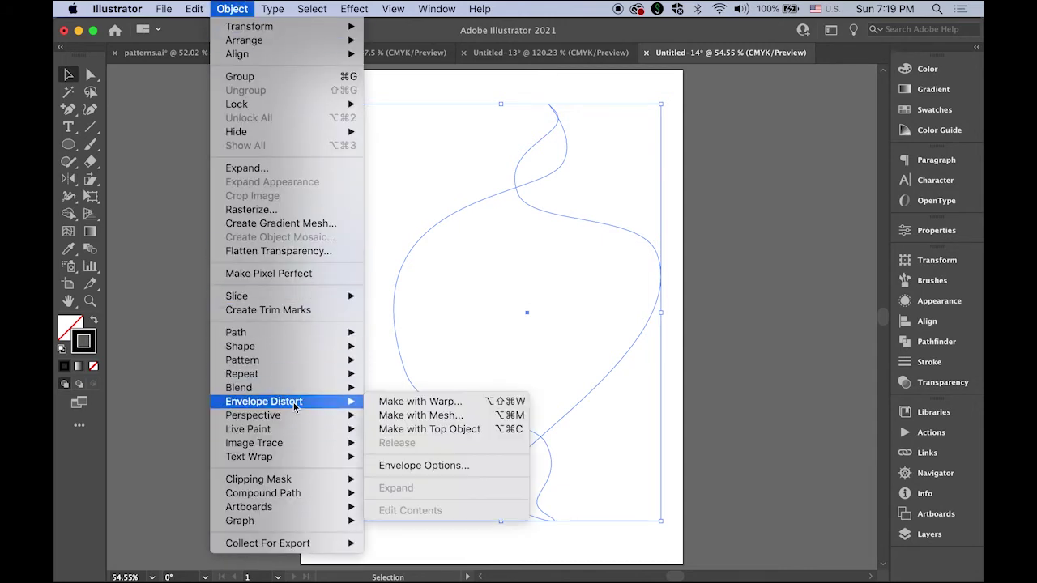
left_click(473, 434)
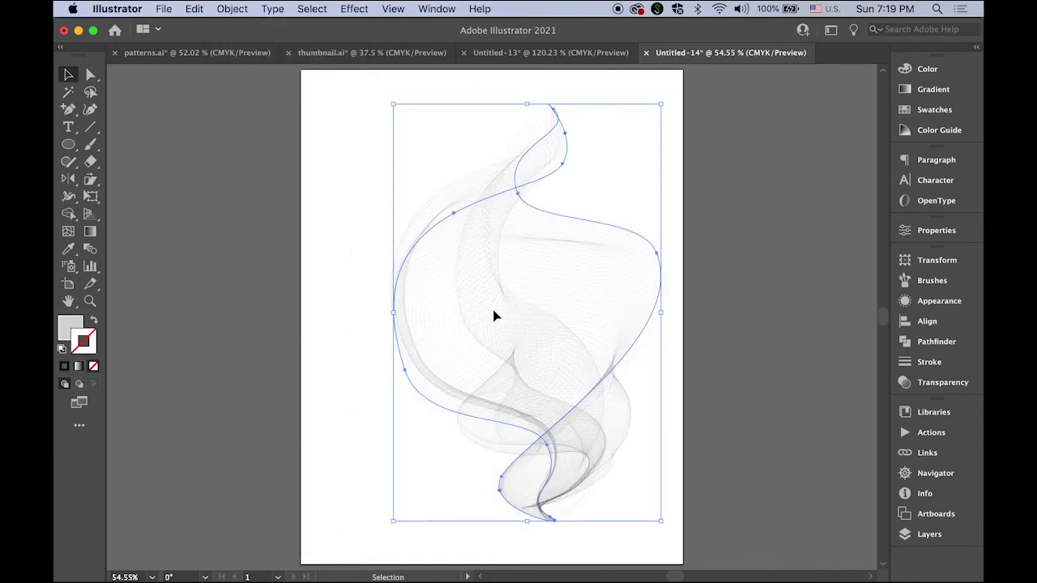
Inspect the resulting smoke mesh up close, then bring up the Brushes panel
left_click(211, 188)
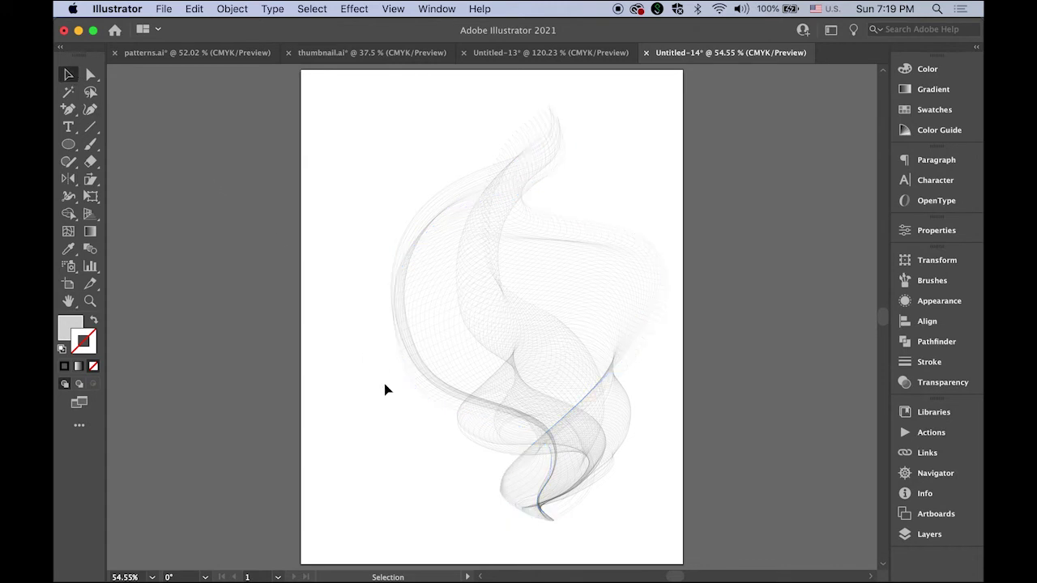
left_click(534, 348)
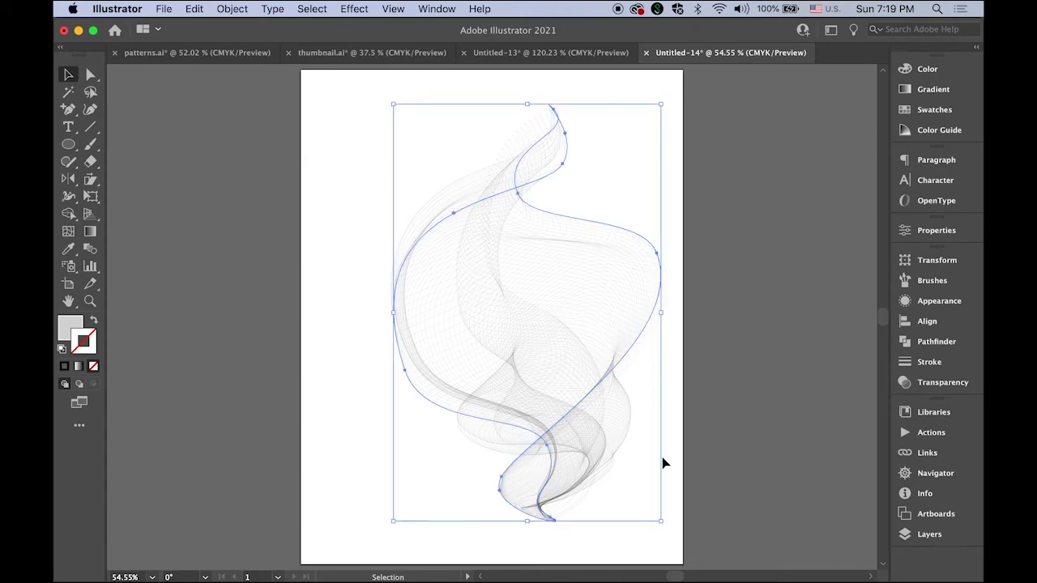
key("z")
left_click_drag(469, 307, 499, 310)
left_click_drag(565, 375, 543, 364)
key("v")
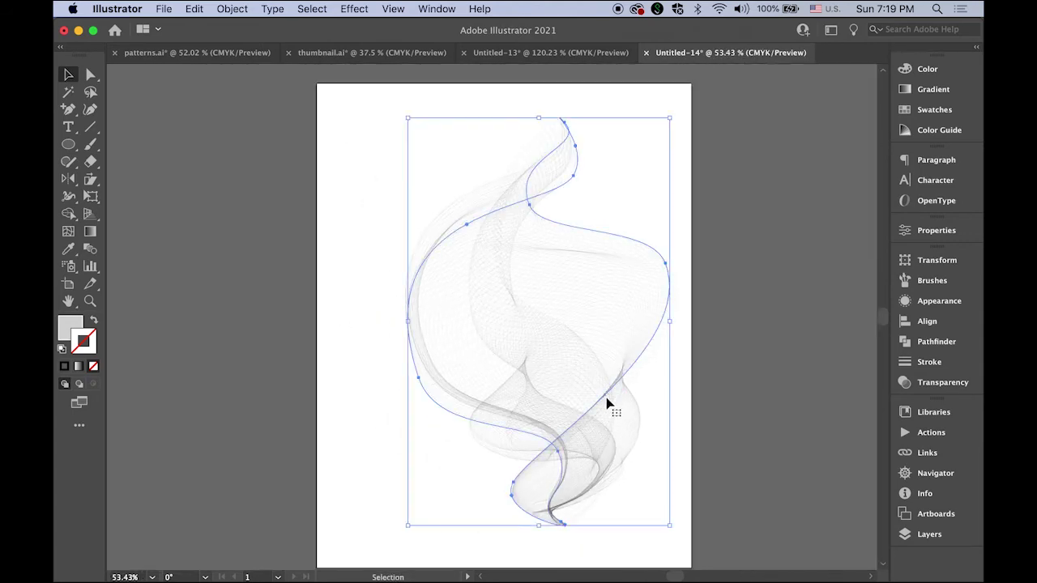
left_click(158, 149)
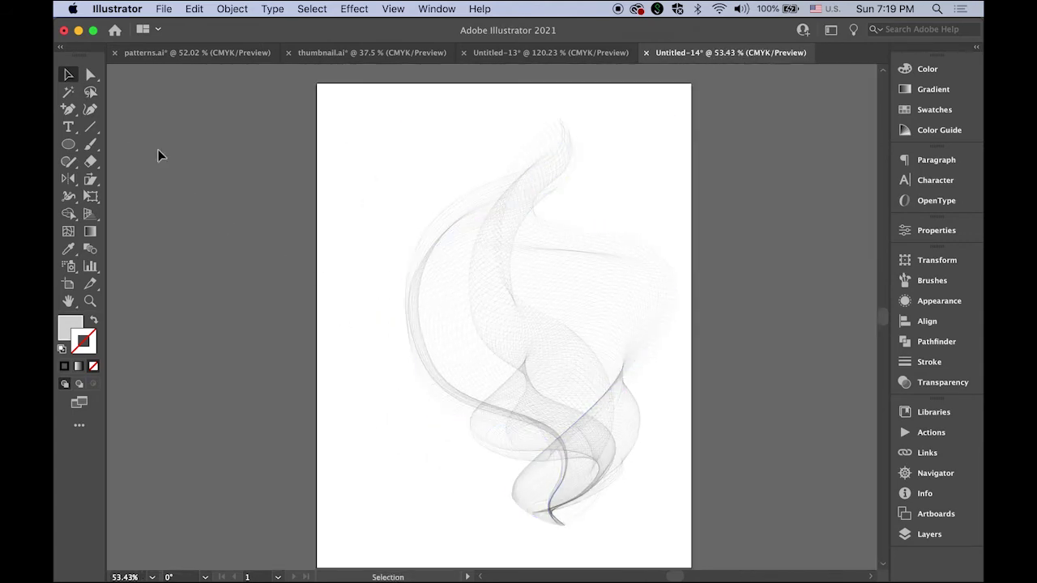
left_click(535, 362)
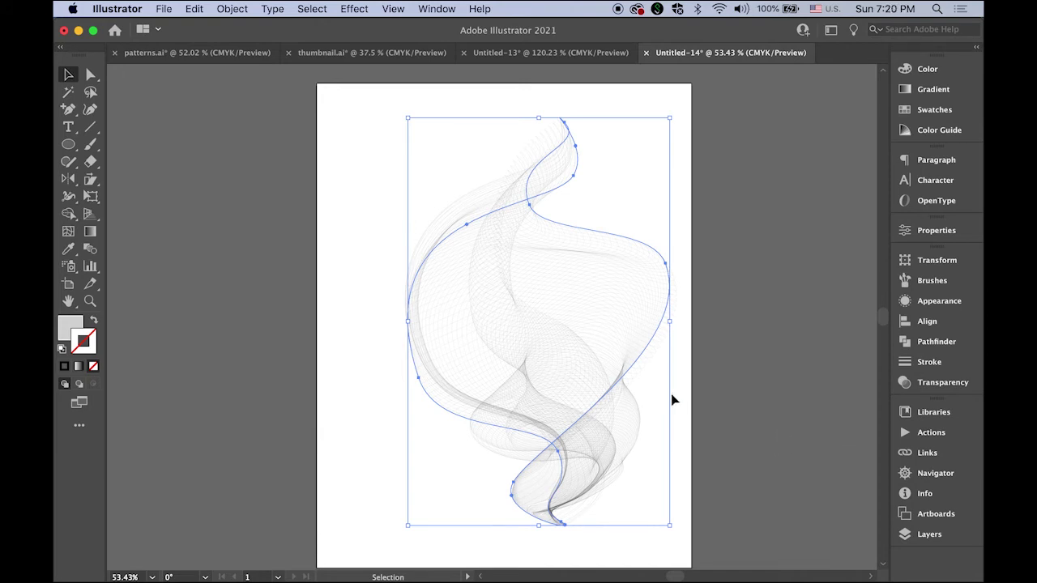
key("space")
left_click_drag(655, 387, 515, 381)
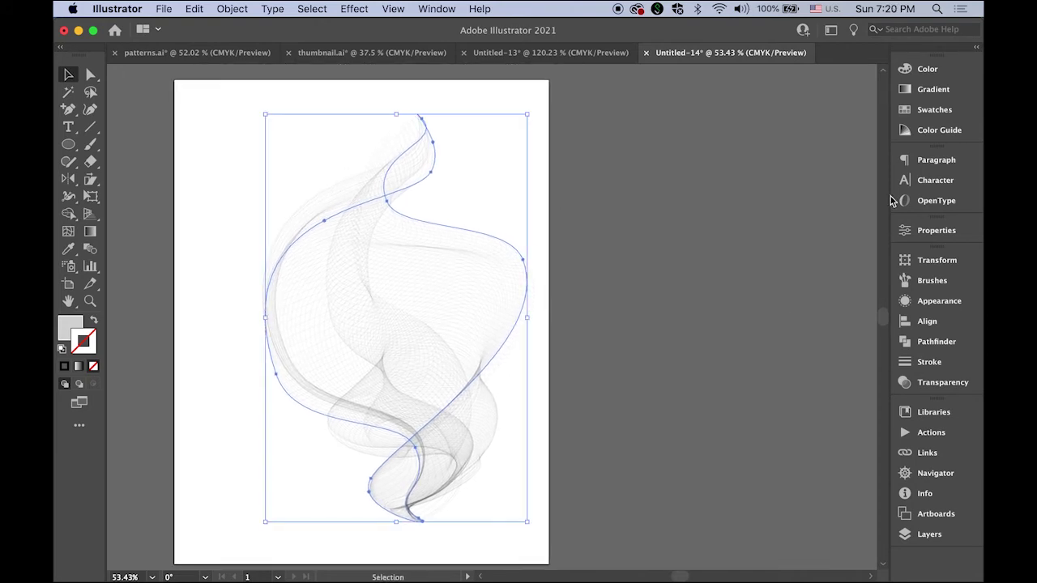
left_click(940, 286)
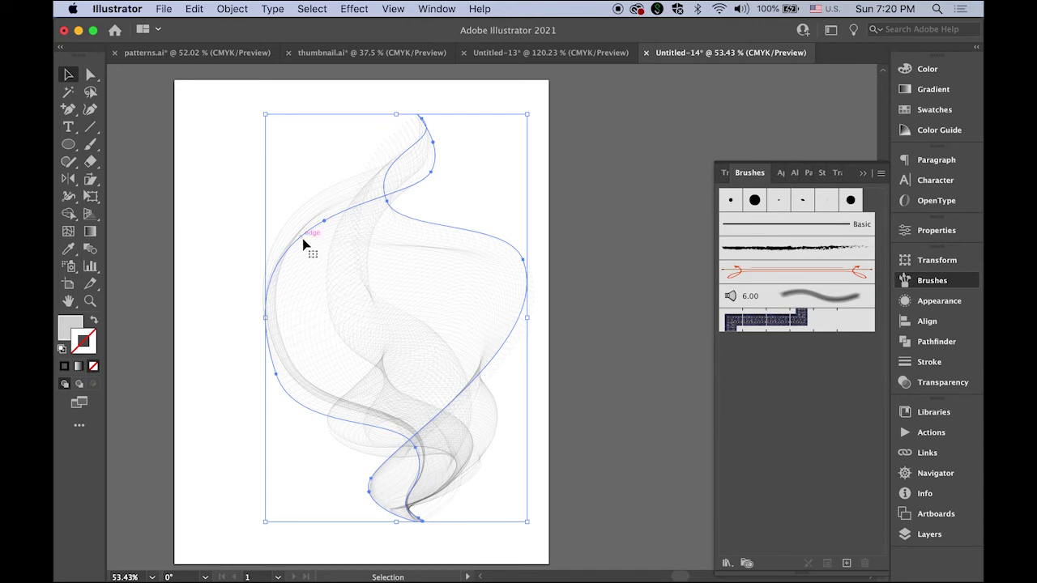
Drag the smoke mesh into Brushes as a new Art Brush with Hue Shift colorization
mouse_move(303, 241)
left_mouse_down()
mouse_move(391, 258)
mouse_move(731, 381)
mouse_move(816, 399)
left_mouse_up()
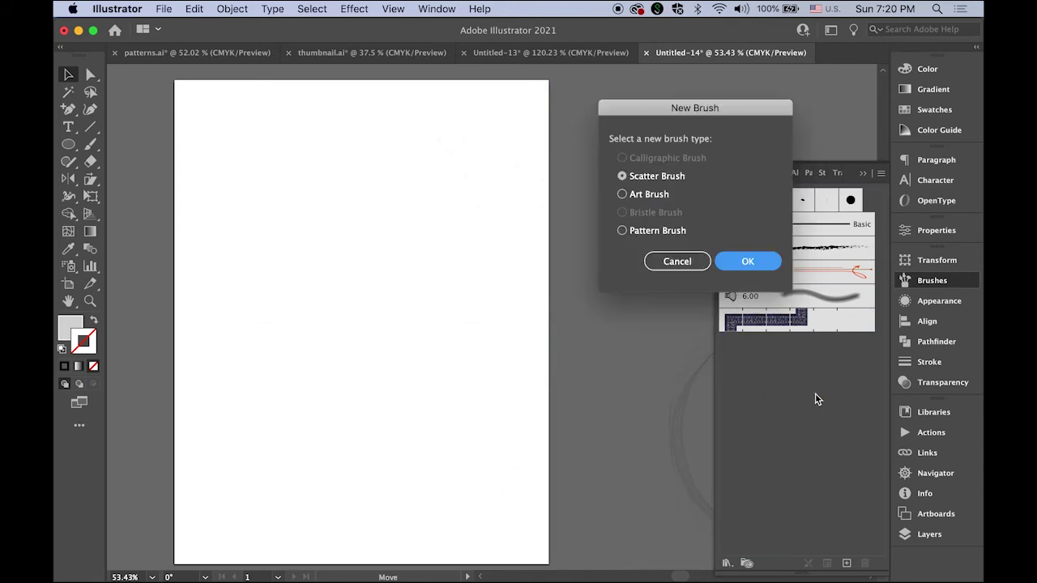
left_click(621, 195)
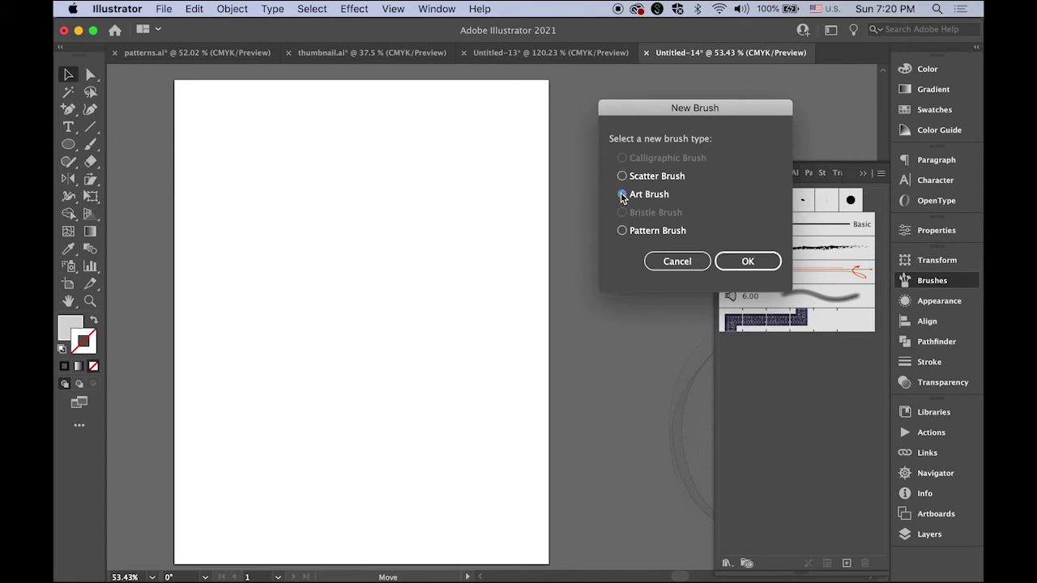
left_click(748, 261)
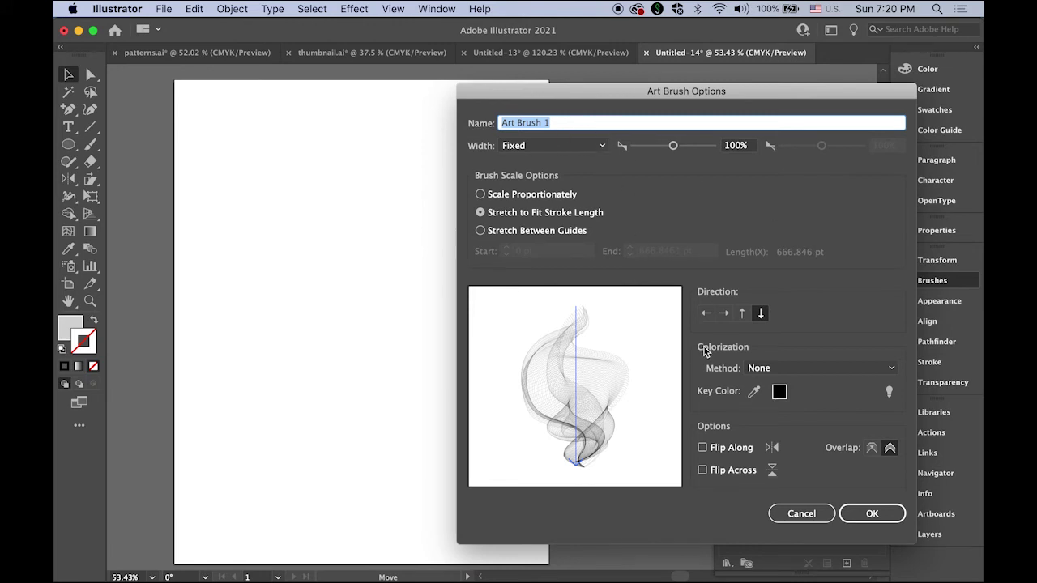
left_click(889, 371)
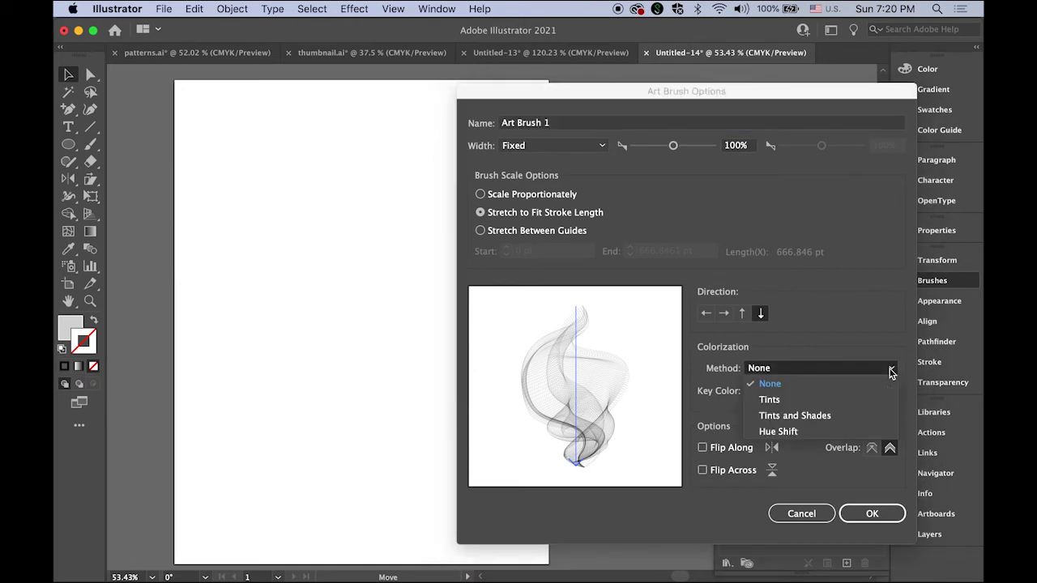
left_click(805, 431)
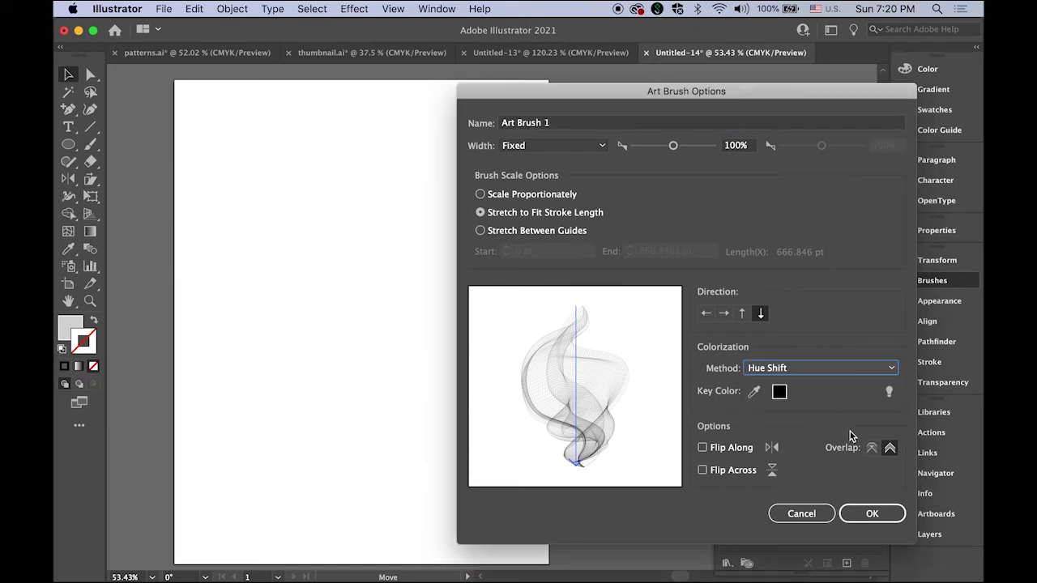
left_click(883, 519)
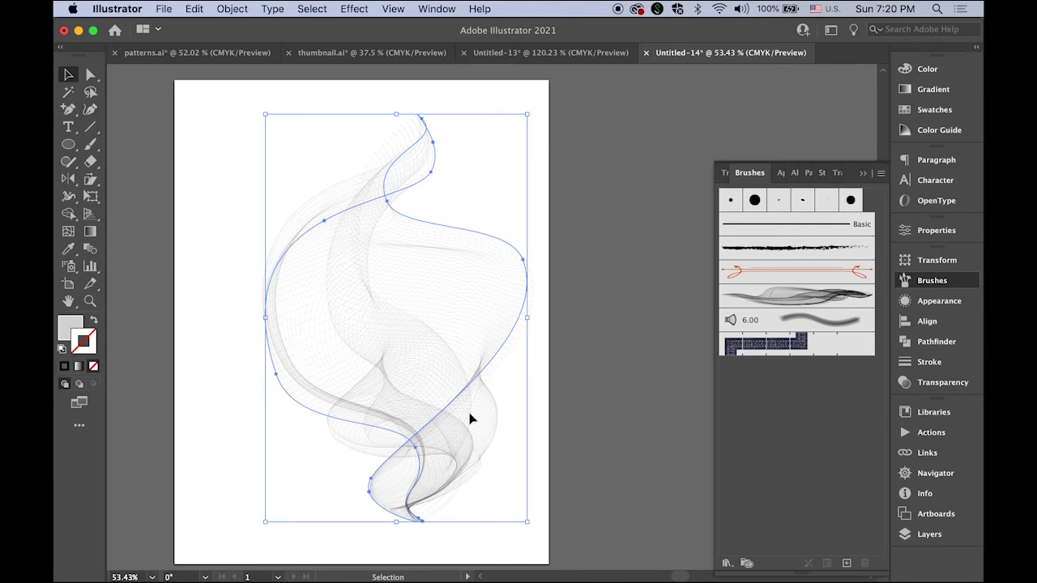
Delete the old artwork and set default black stroke with no fill
key("Delete")
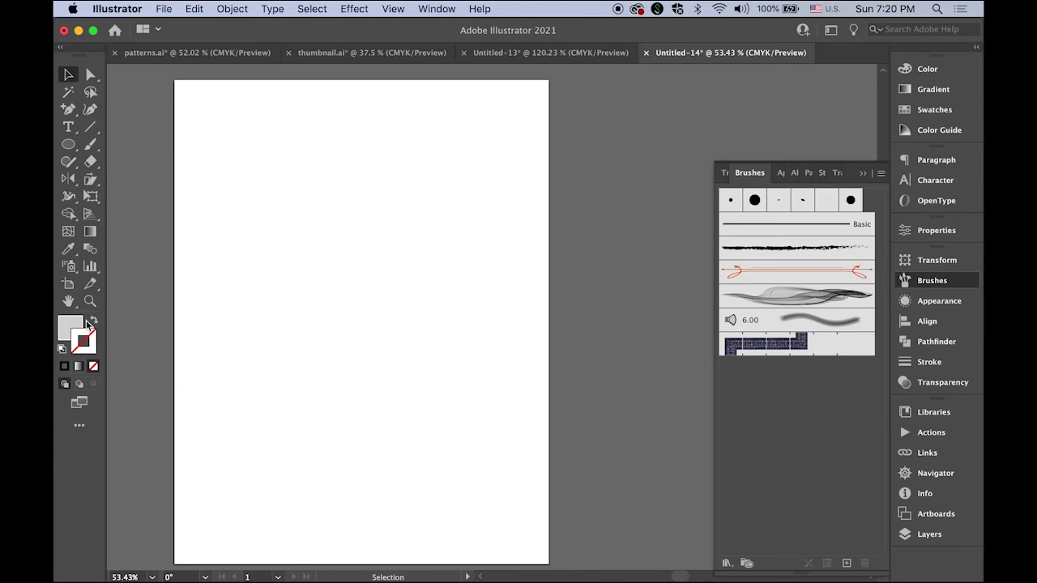
left_click(63, 349)
left_click(74, 327)
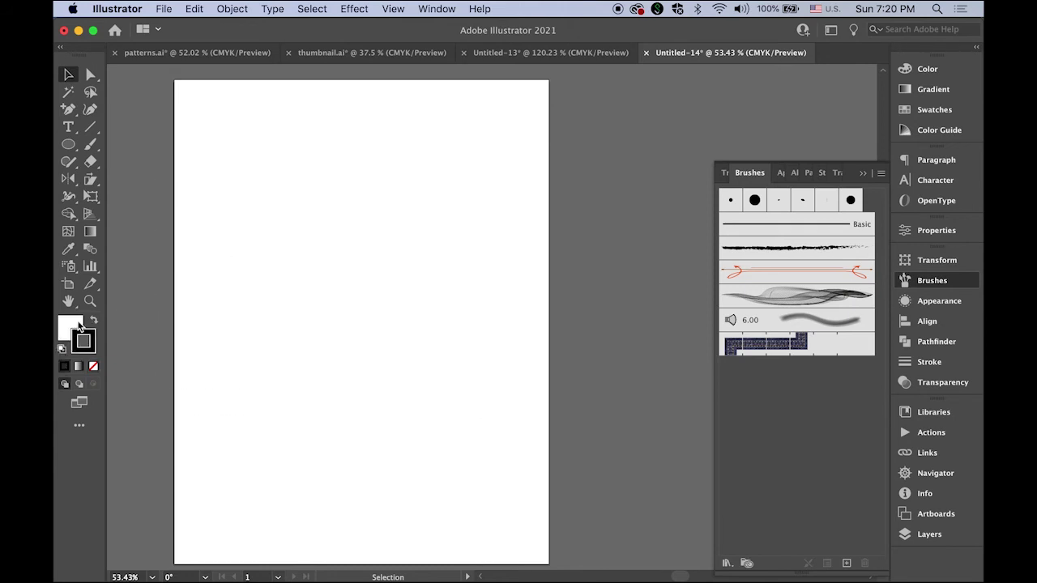
left_click(92, 350)
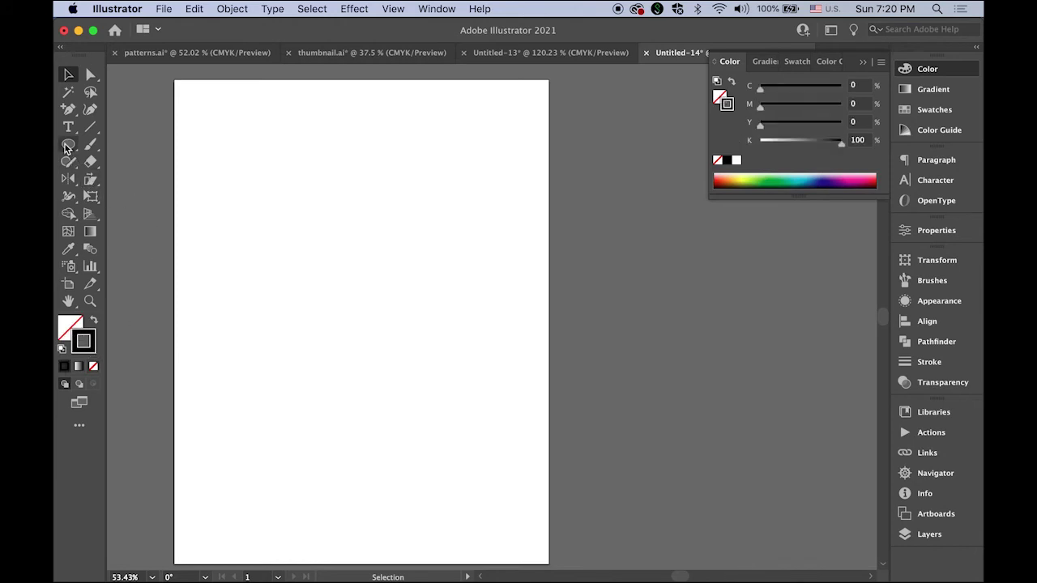
Draw a large circle near the page centre and show the Brushes panel
key("l")
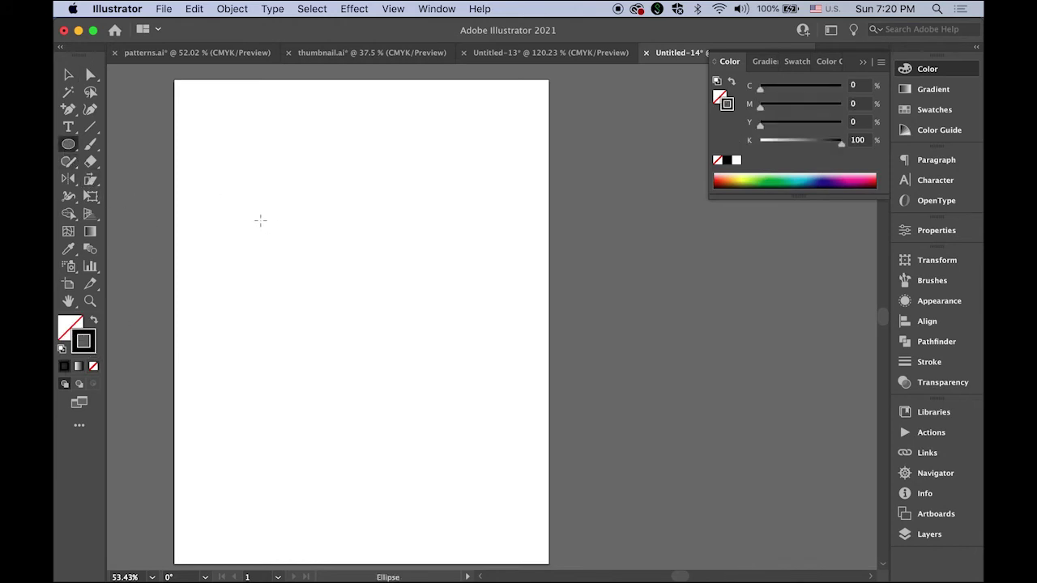
left_click_drag(244, 218, 472, 444)
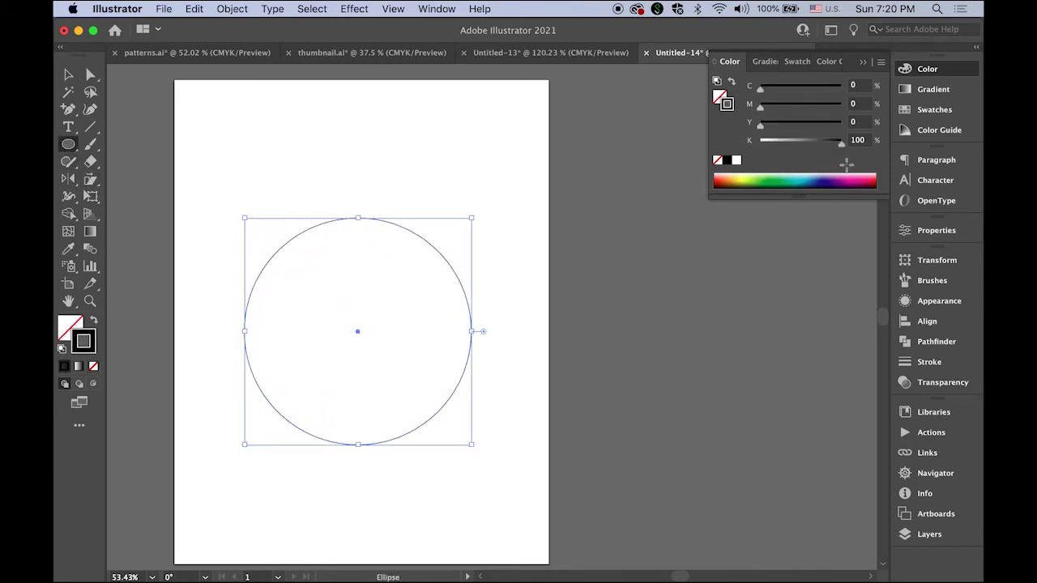
left_click(863, 64)
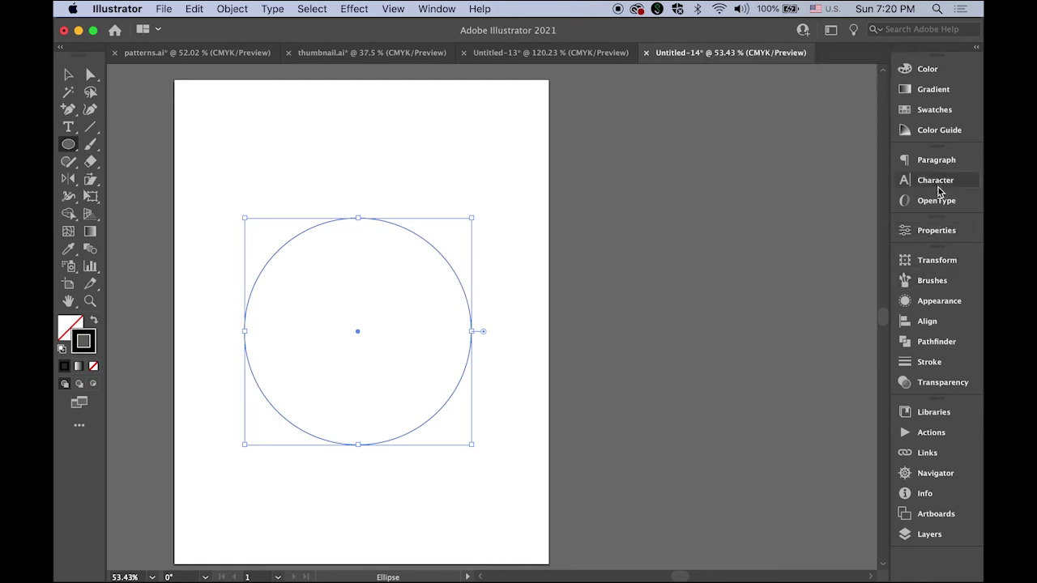
left_click(928, 281)
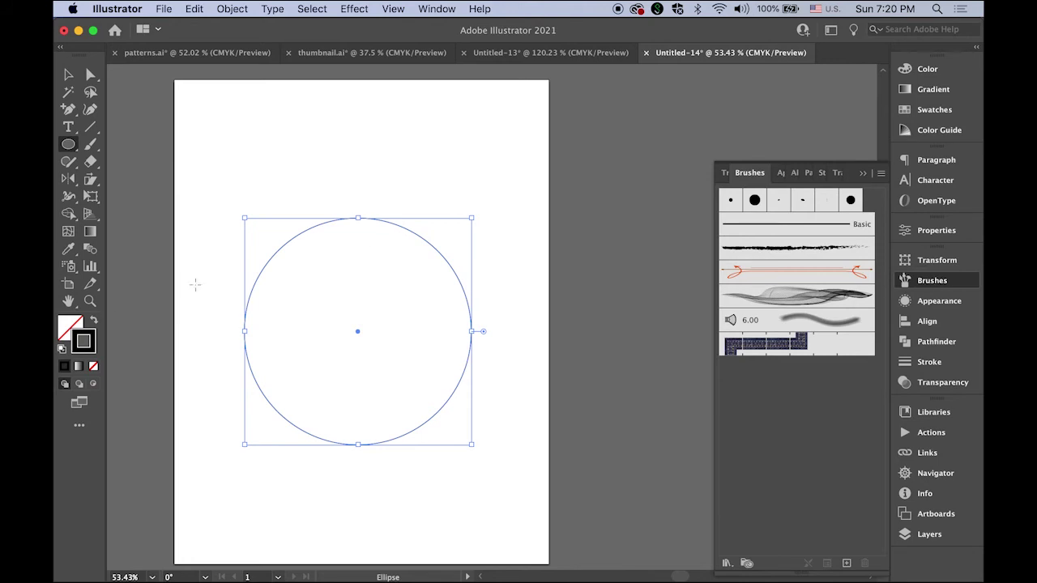
Apply Art Brush 1 to the circle and nudge it up and right
left_click(813, 301)
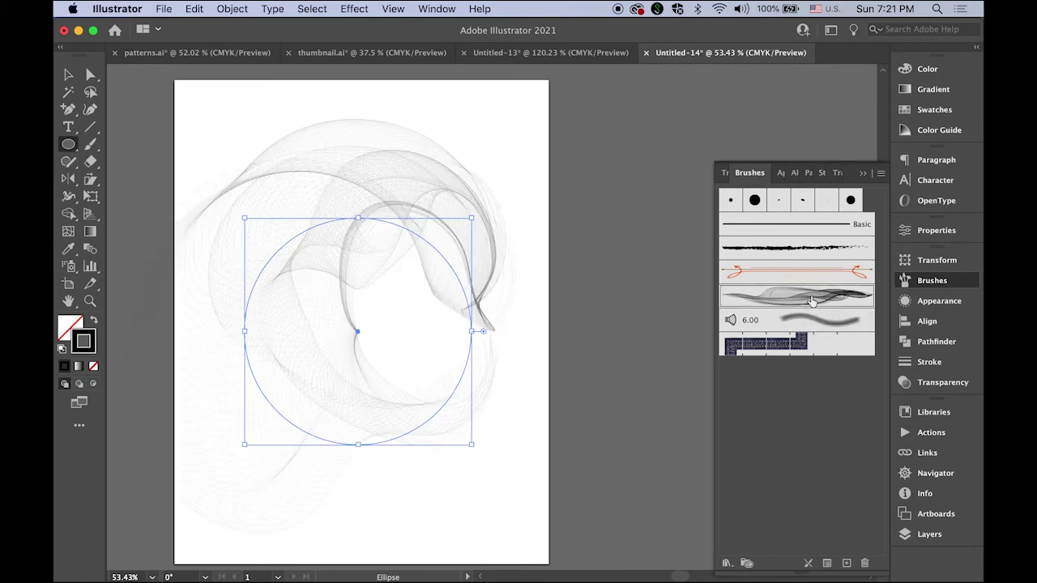
key("v")
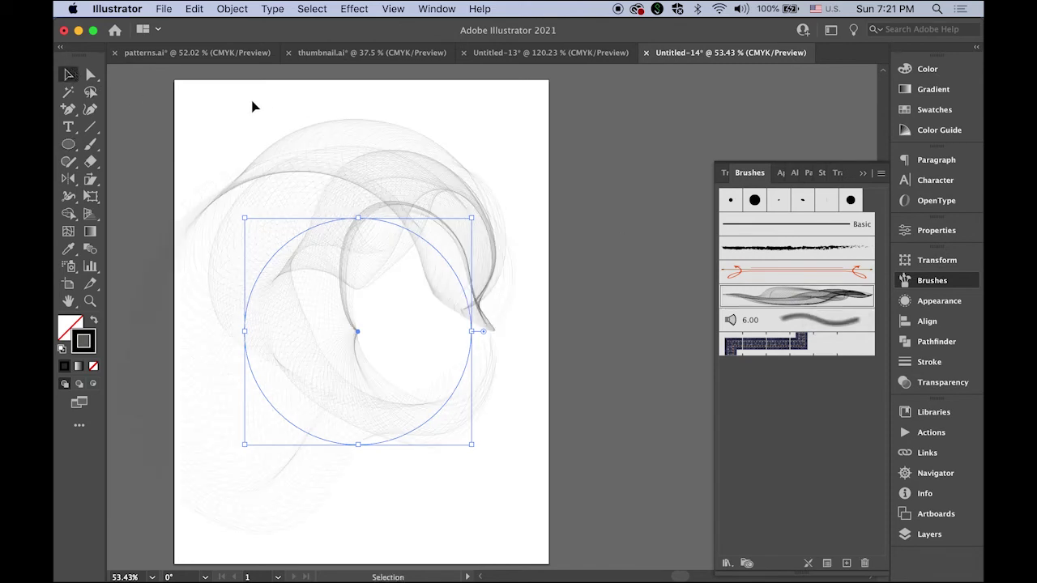
left_click_drag(387, 225, 415, 219)
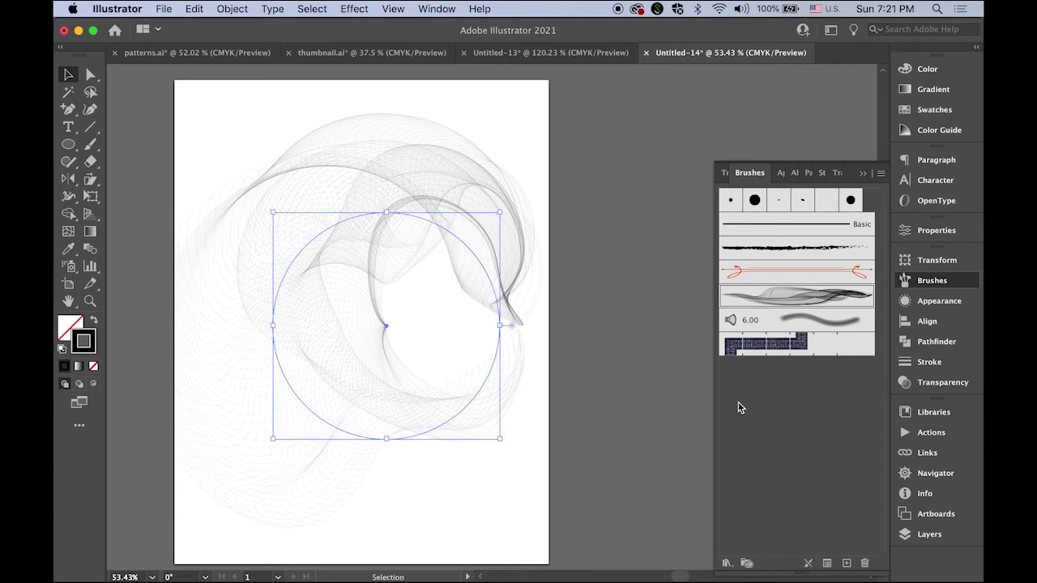
Set the brushed circle's stroke weight to 0.5 pt
left_click(916, 365)
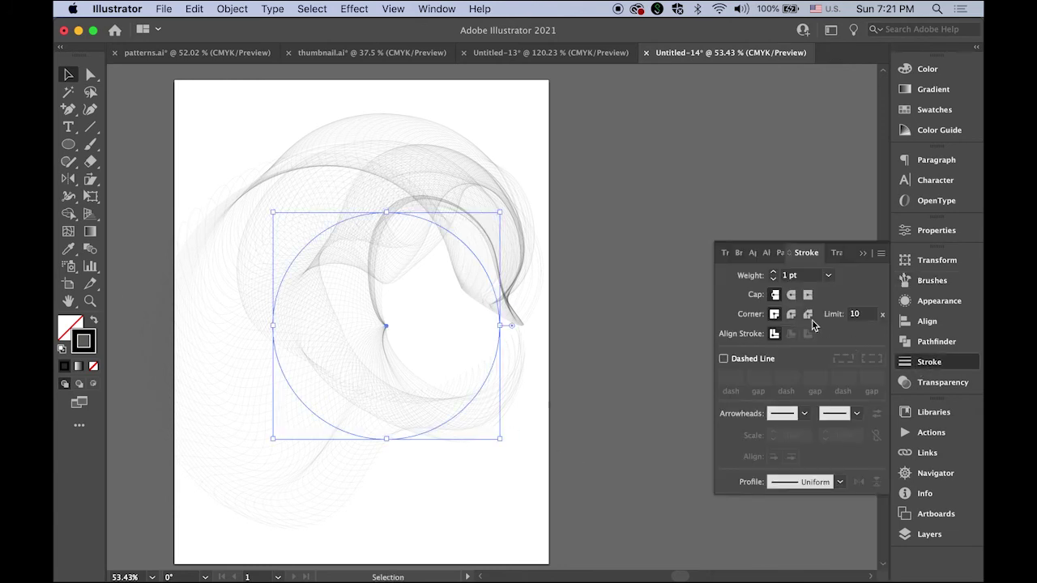
left_click(773, 280)
left_click(772, 280)
left_click(773, 280)
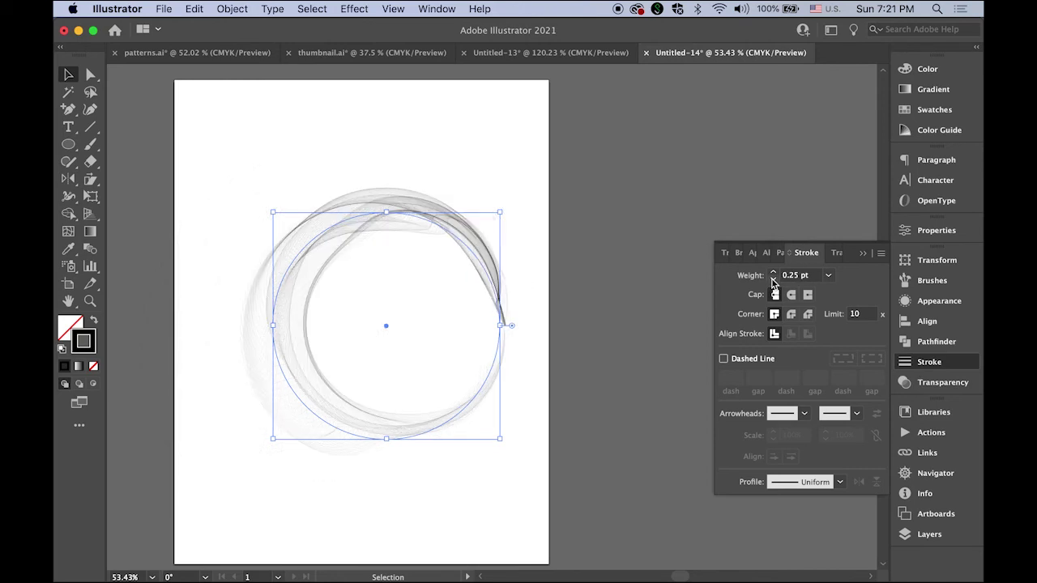
left_click(774, 273)
left_click(774, 273)
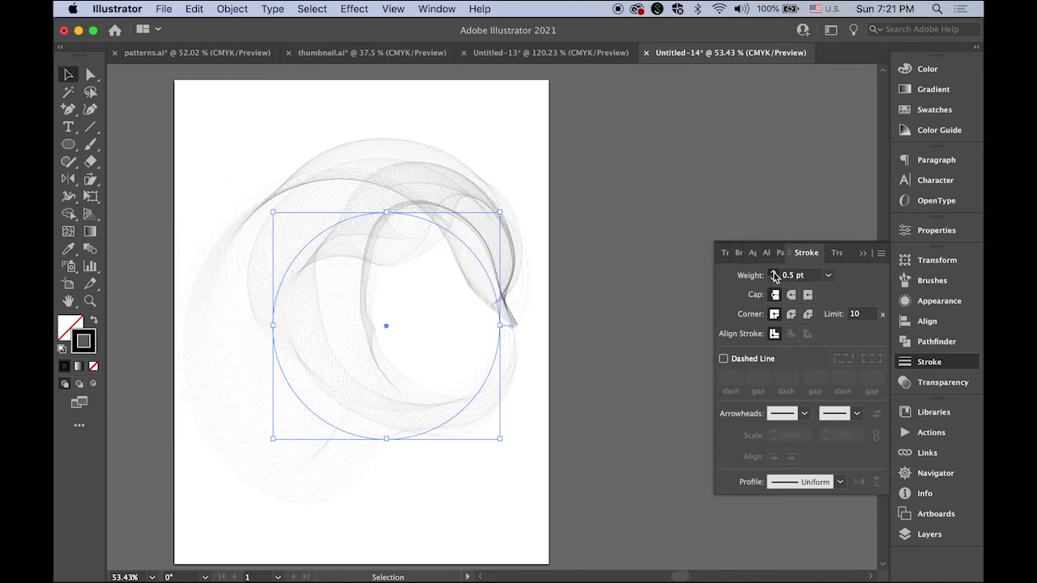
left_click(773, 279)
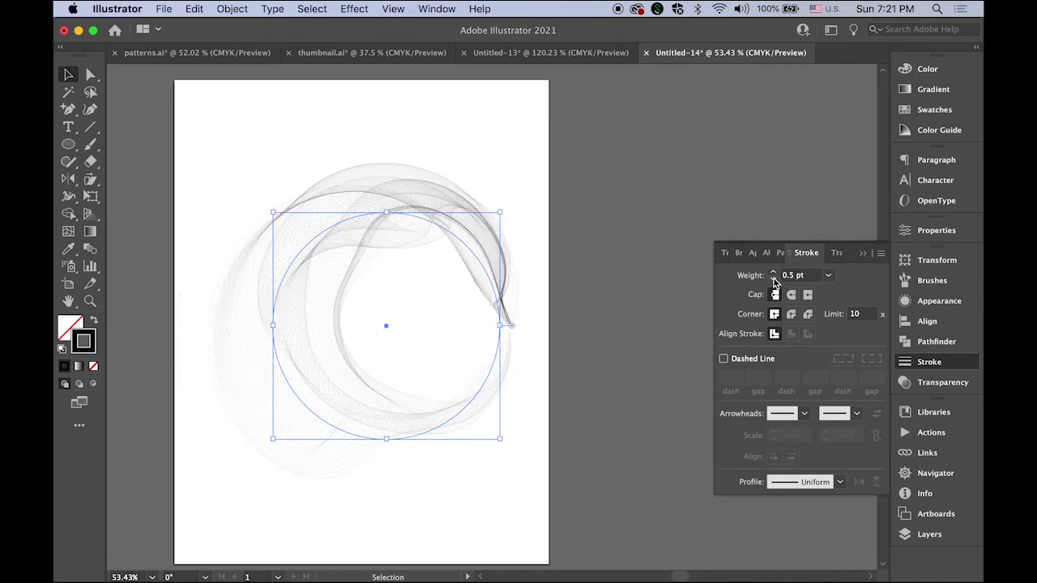
Colour the smoke stroke red from the Swatches and shift the circle slightly up
left_click(935, 113)
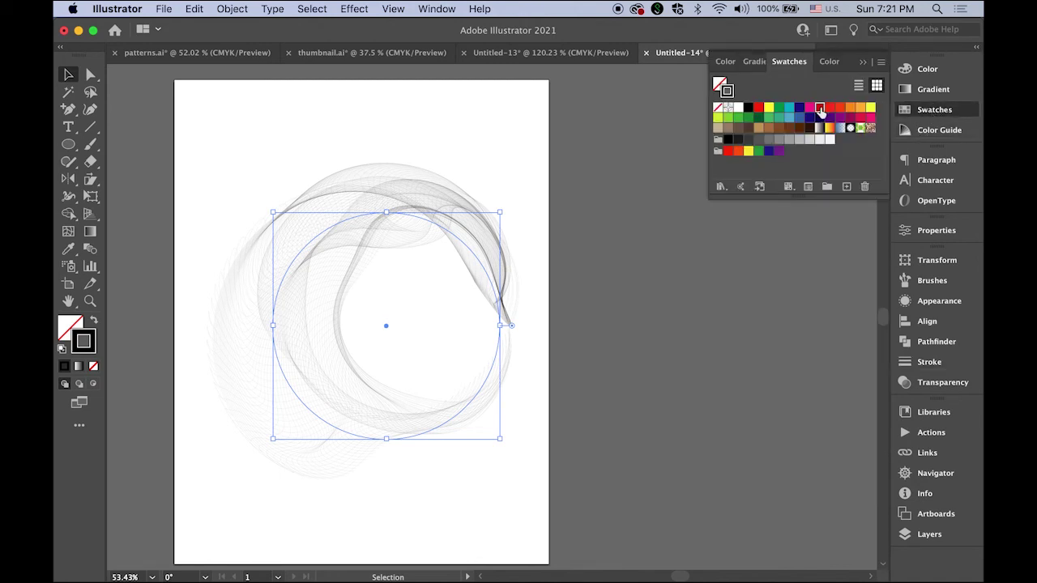
left_click(820, 109)
left_click(797, 108)
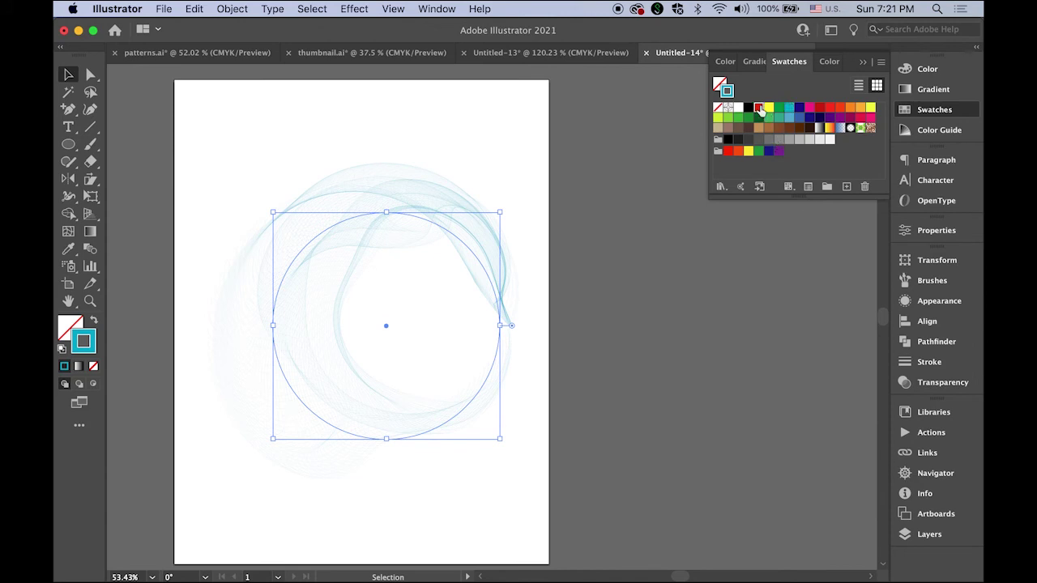
left_click(759, 109)
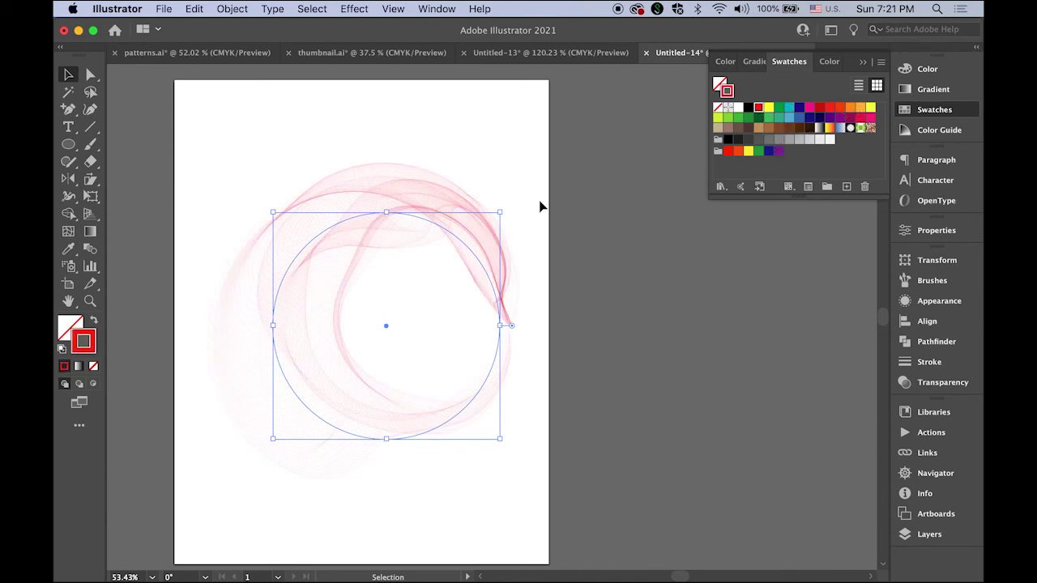
left_click(68, 76)
left_click_drag(434, 230, 439, 198)
Replace the circle with a horizontal line, bent into an S-curve at its midpoint
key("Delete")
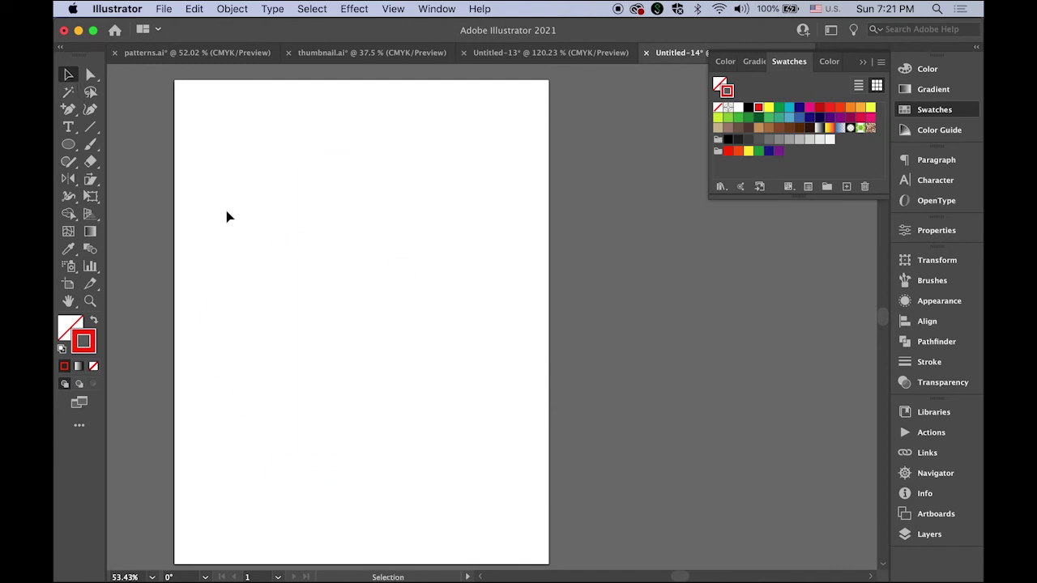
left_click(89, 128)
left_click_drag(242, 259, 488, 260)
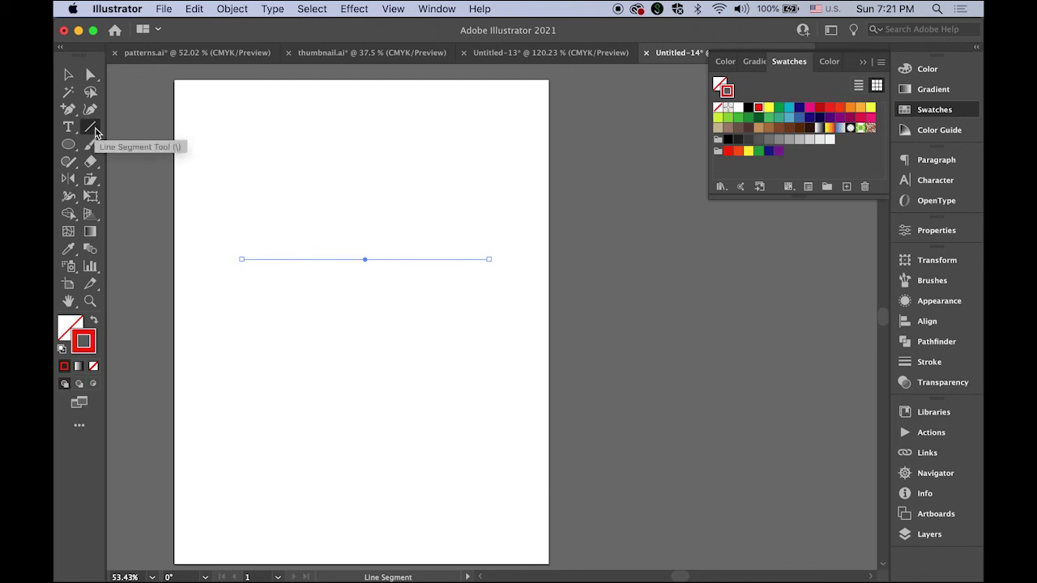
left_click(68, 108)
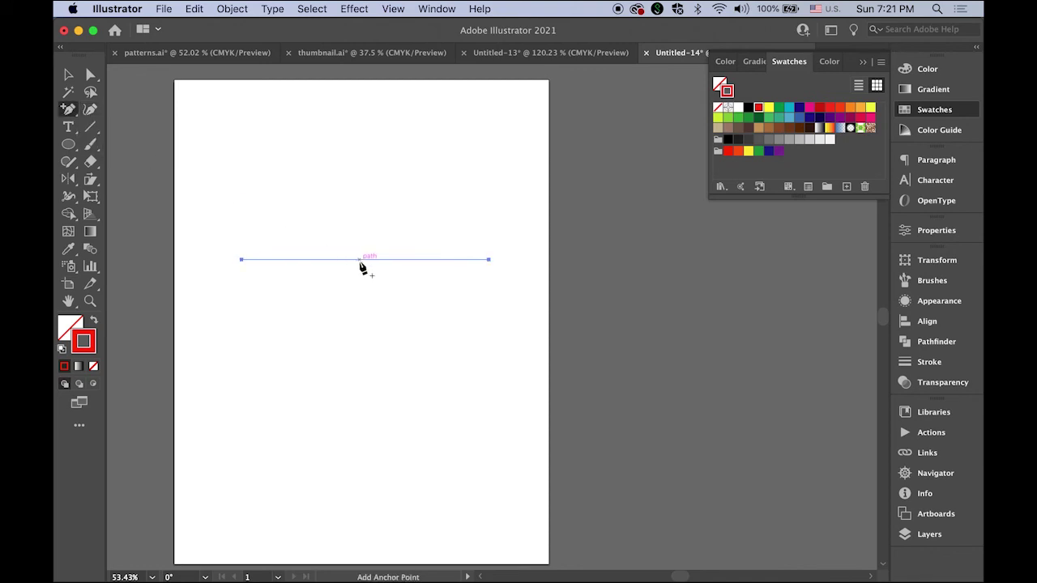
left_click(365, 259)
left_click_drag(82, 107, 154, 162)
left_click_drag(366, 261, 423, 311)
Apply Art Brush 1 to the S-curve and make its stroke black
left_click(69, 75)
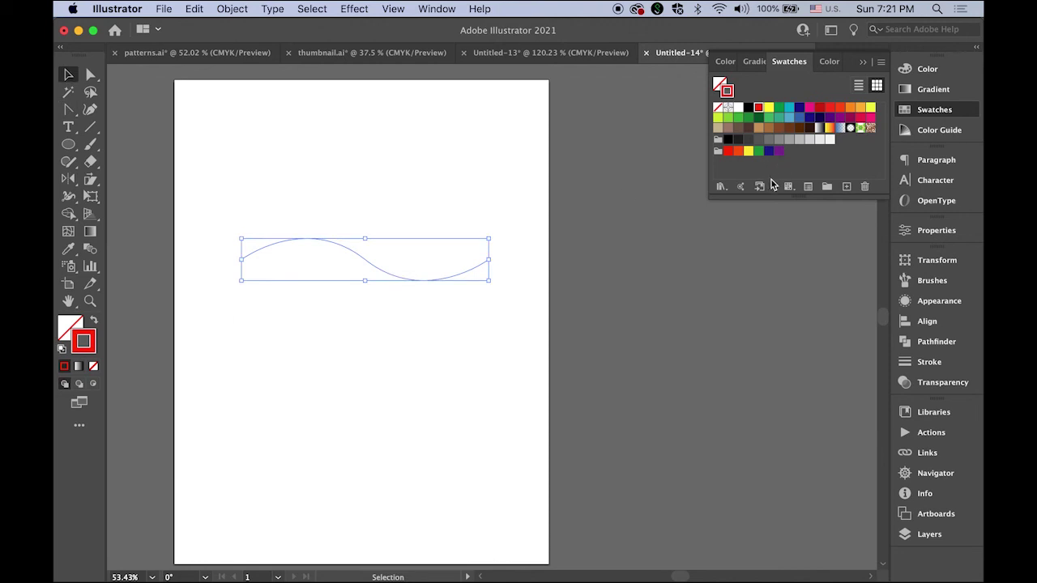
left_click(929, 281)
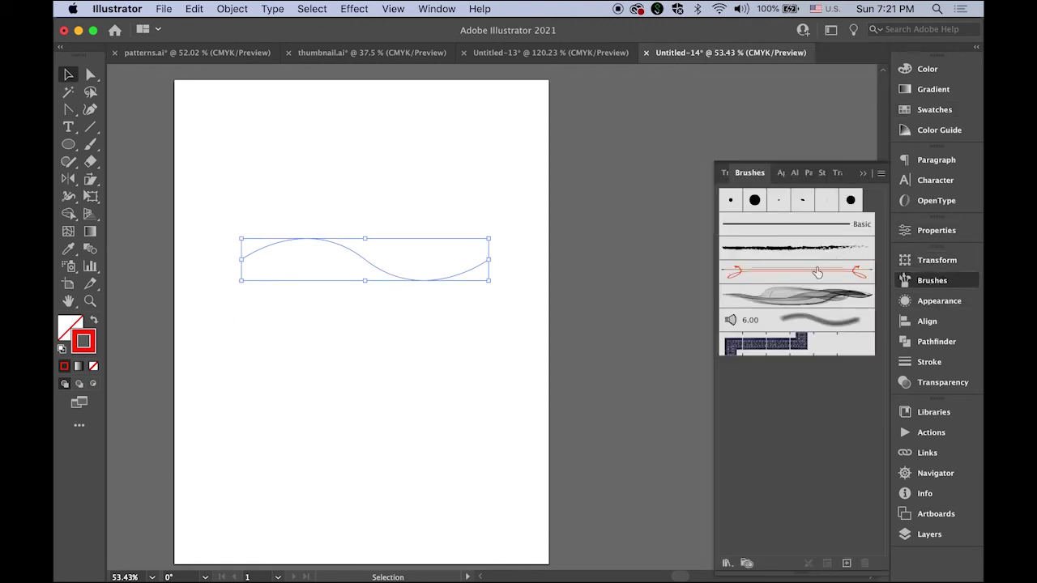
left_click(851, 300)
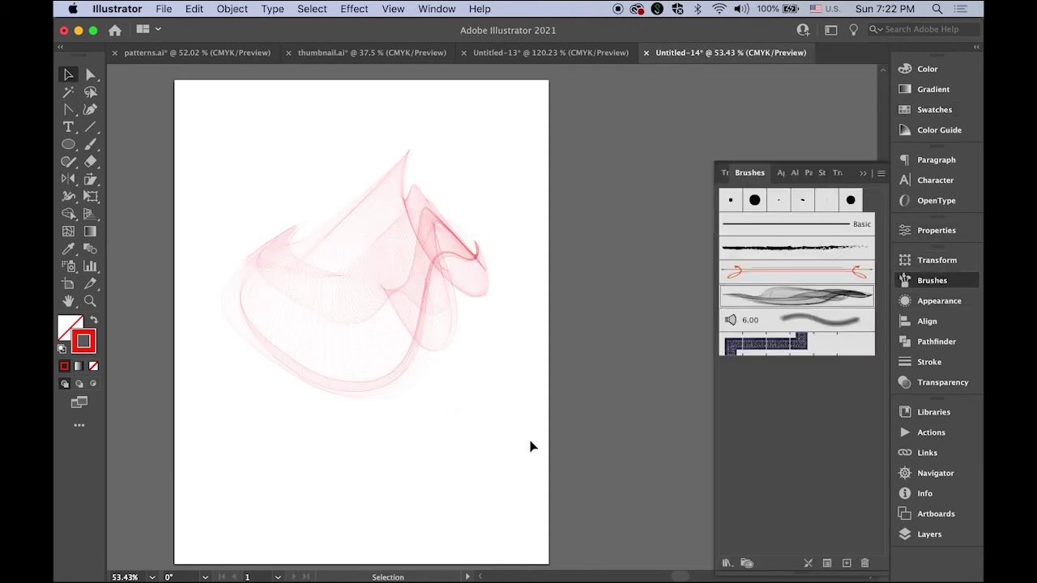
left_click(589, 463)
left_click(459, 262)
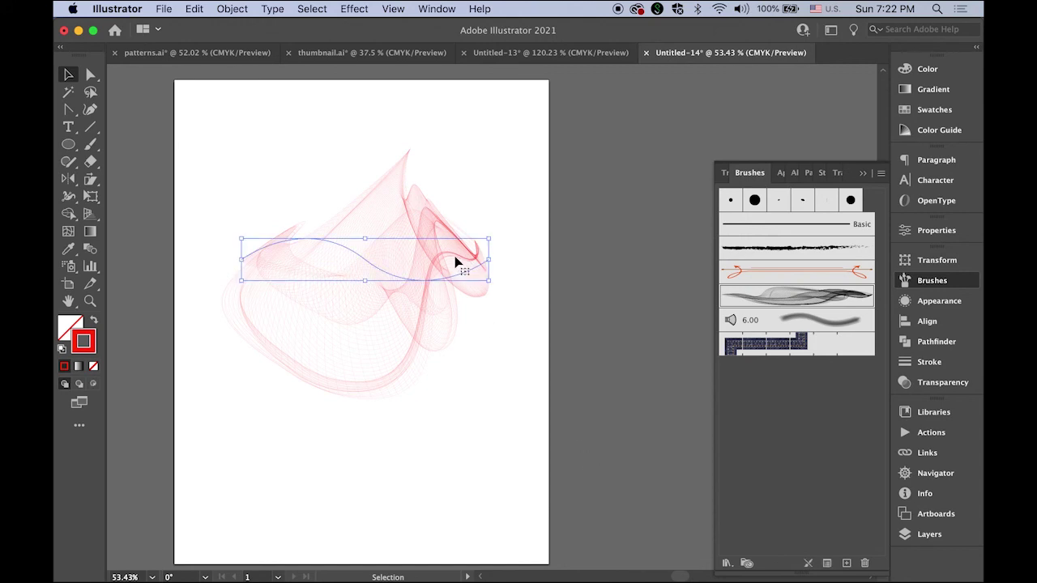
left_click(940, 112)
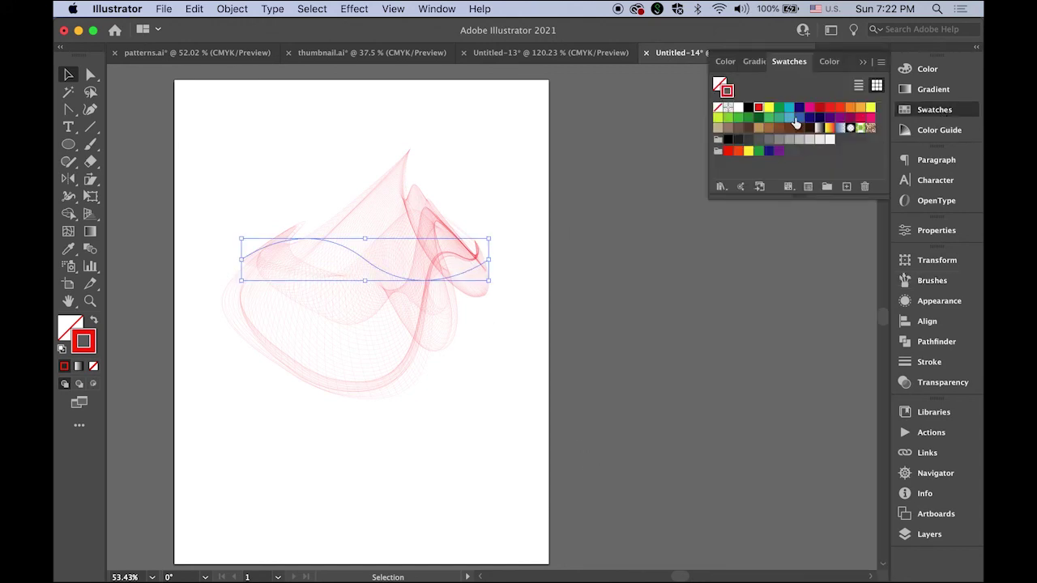
left_click(747, 109)
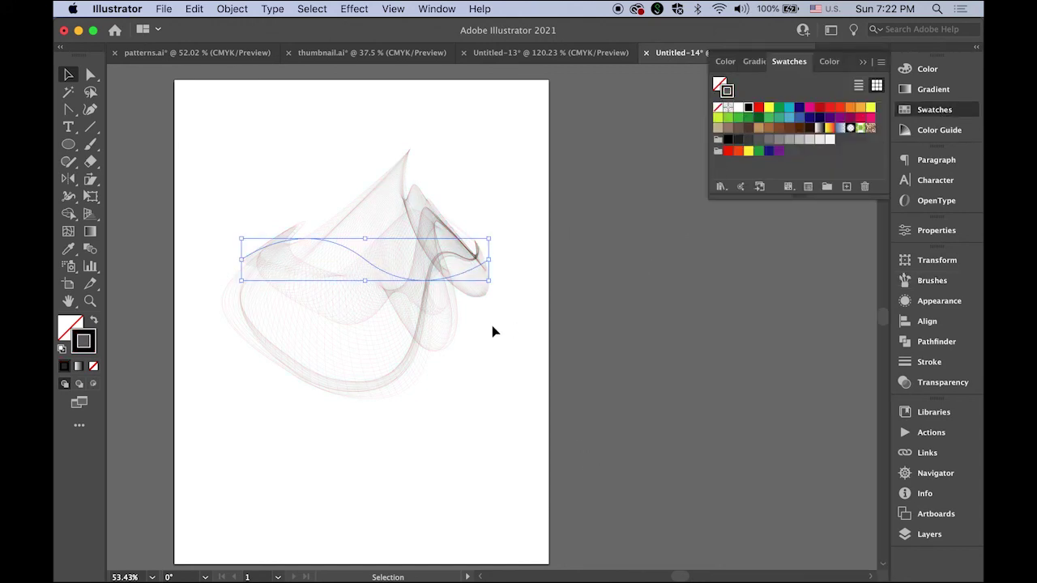
Move the right end and middle anchor to sweep the wave, then zoom in on it
left_click(93, 76)
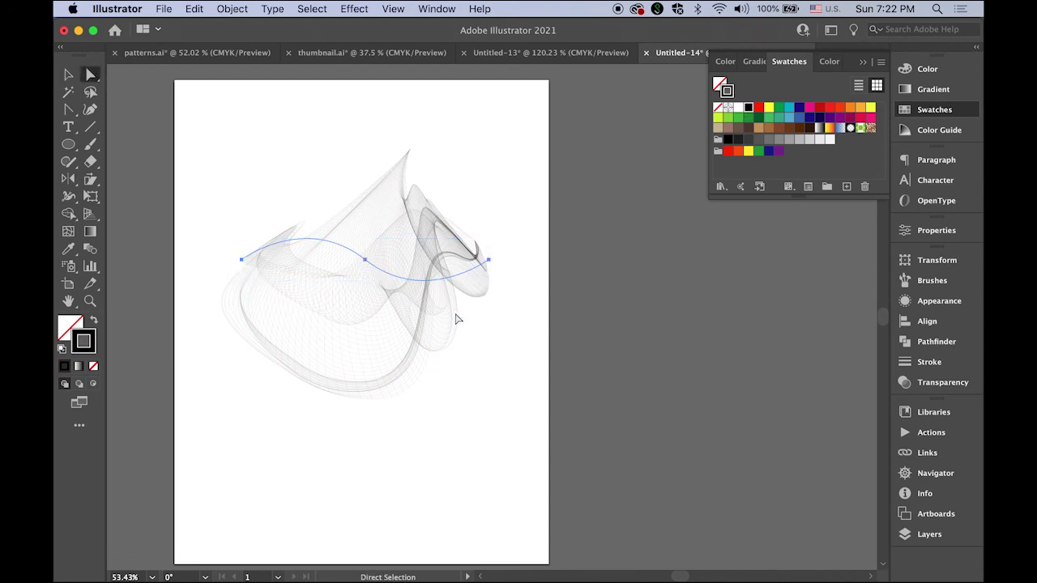
left_click_drag(489, 259, 561, 229)
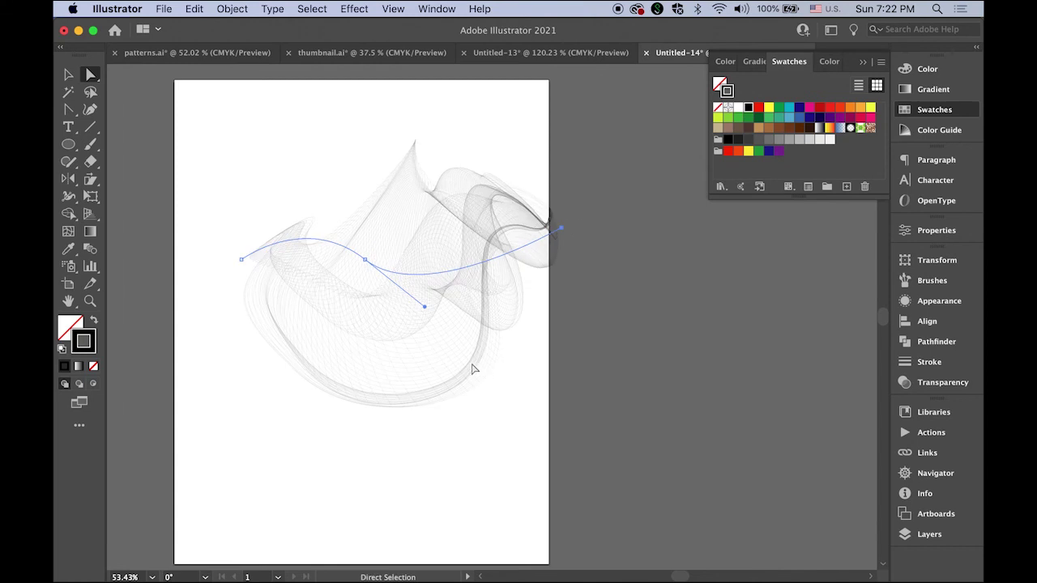
left_click_drag(366, 262, 305, 268)
key("v")
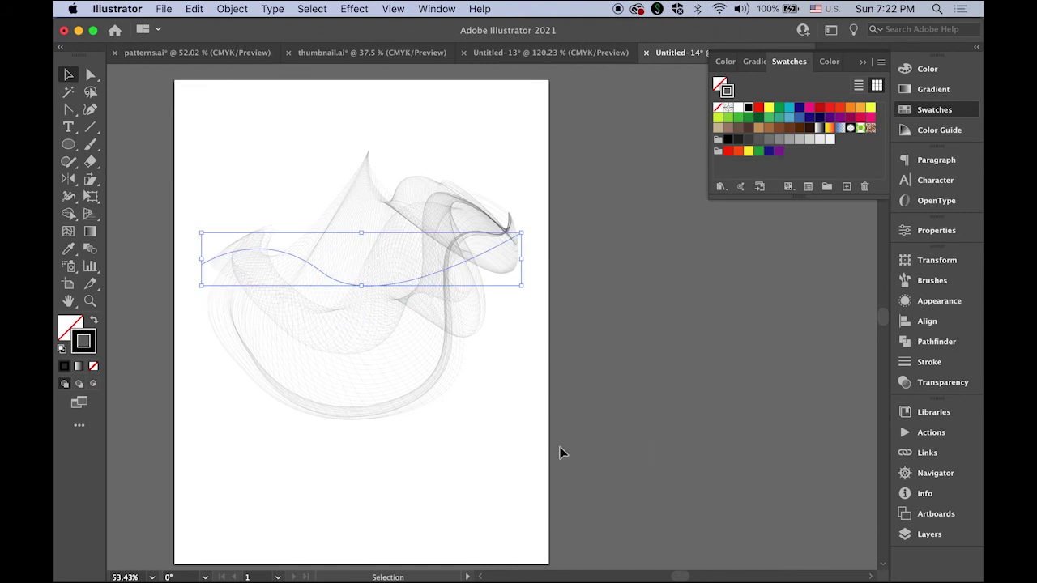
left_click(476, 467)
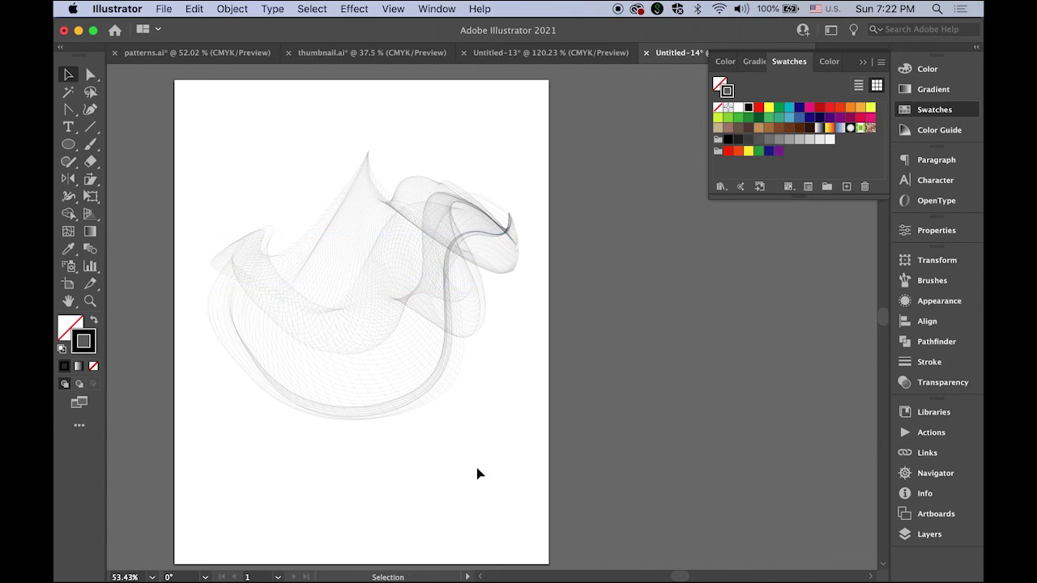
left_click_drag(405, 204, 670, 403)
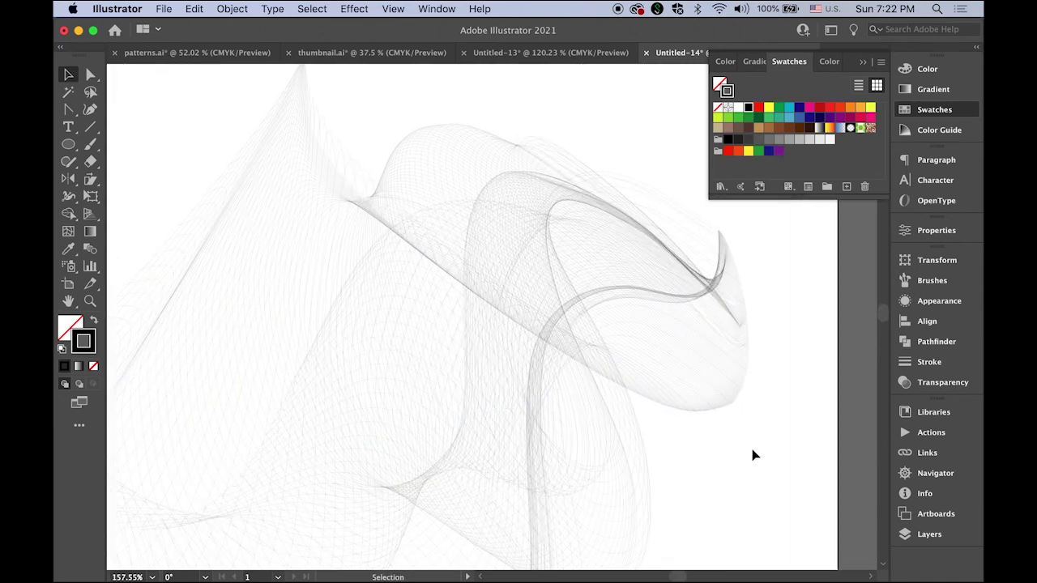